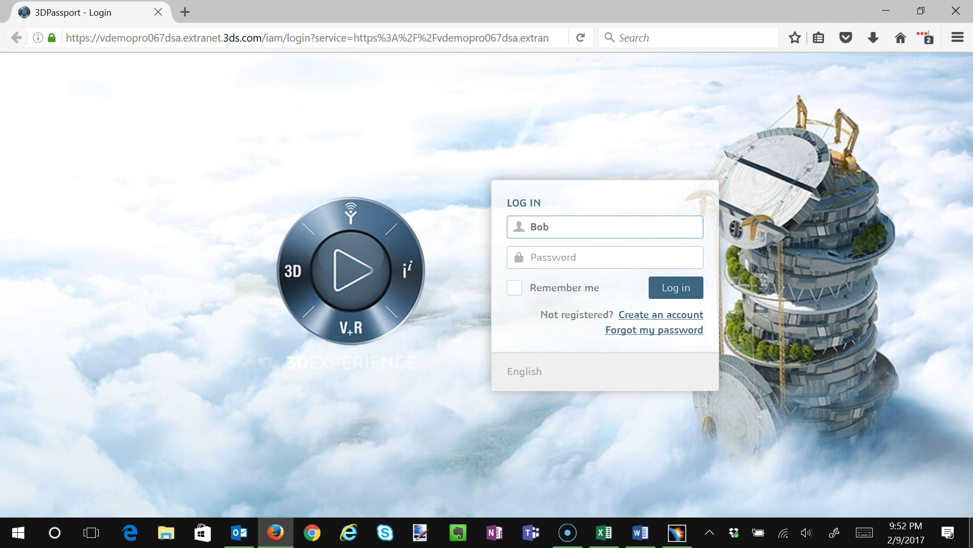
# Log in with the account password and open the 2020 Electric Powertrain program
pyautogui.click(603, 259)
pyautogui.click(676, 300)
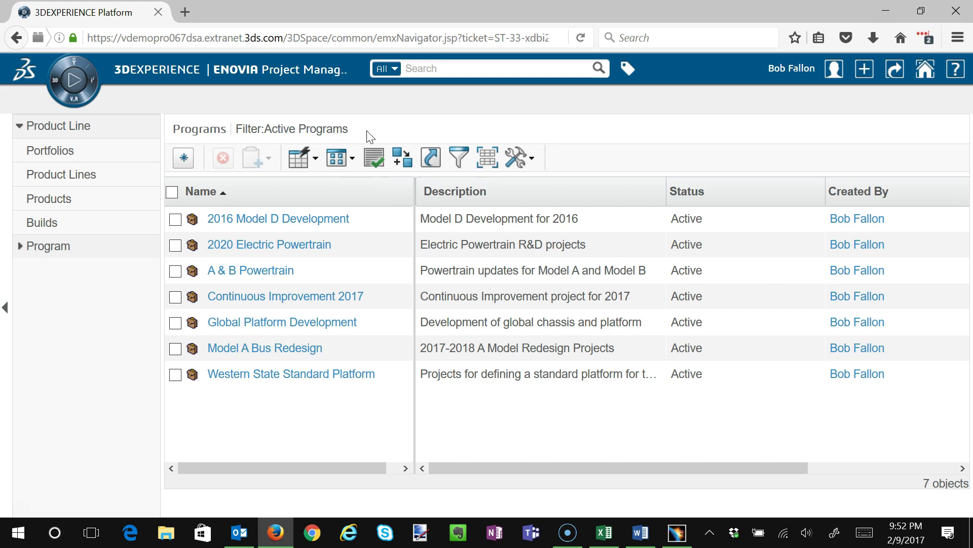
pyautogui.click(234, 247)
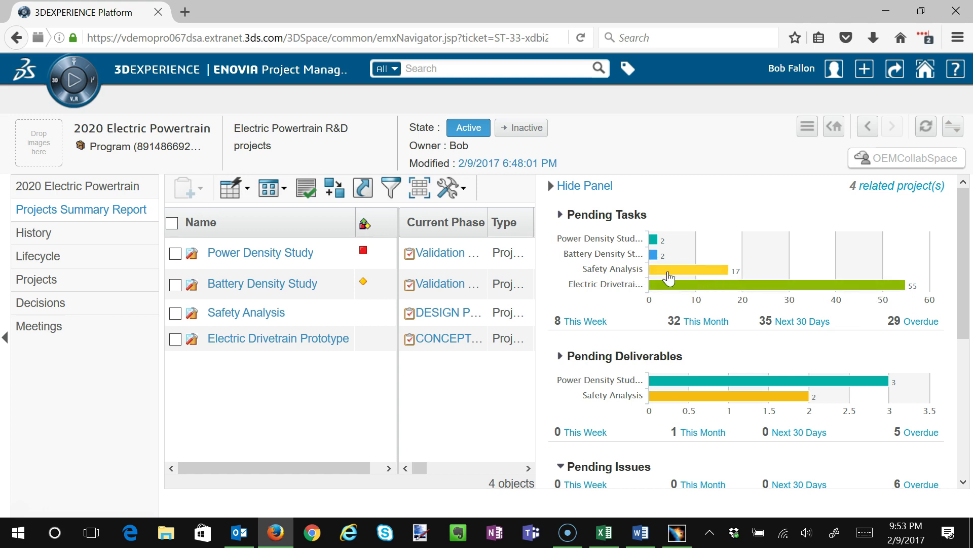
# Review the Safety Analysis pending tasks and their completion percentages, and return to the related projects list
pyautogui.click(674, 277)
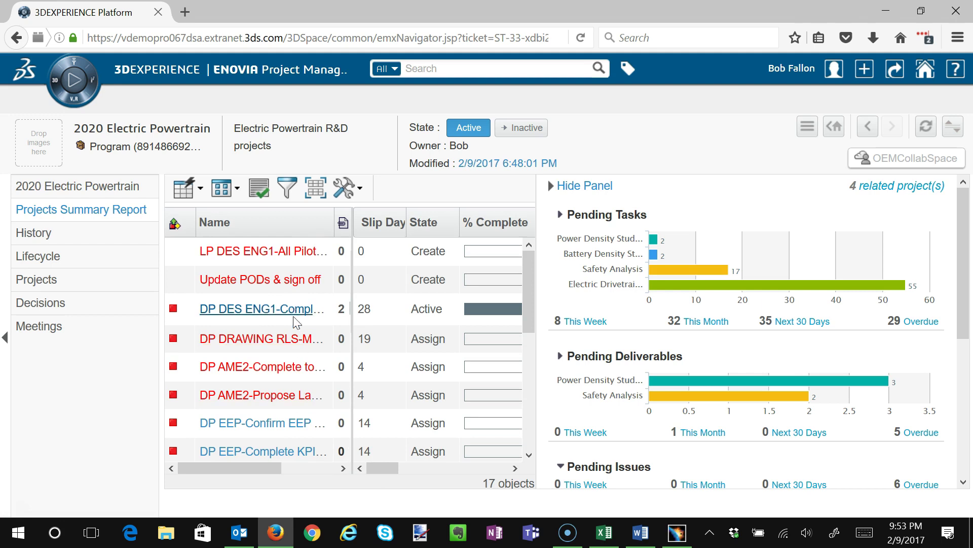
pyautogui.moveTo(383, 471); pyautogui.dragTo(413, 471)
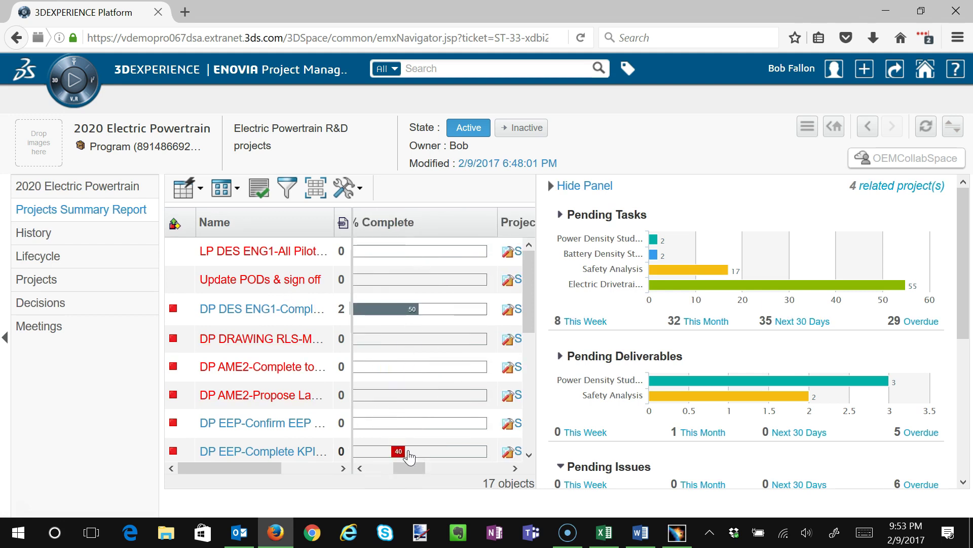
pyautogui.moveTo(409, 470); pyautogui.dragTo(383, 471)
pyautogui.click(908, 200)
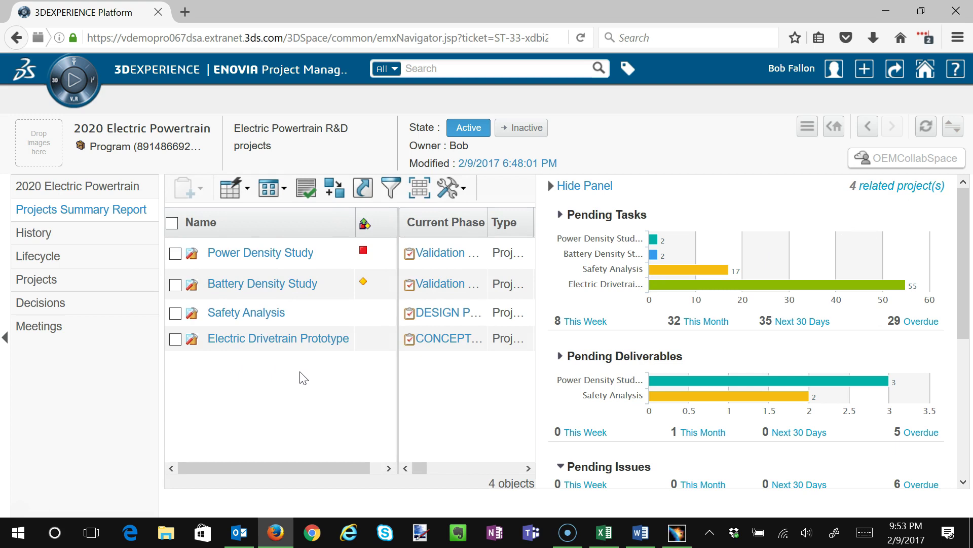
# Examine the Safety Analysis pending deliverables and the Battery Density Study pending issues, and return to the related projects list
pyautogui.moveTo(966, 246); pyautogui.dragTo(965, 285)
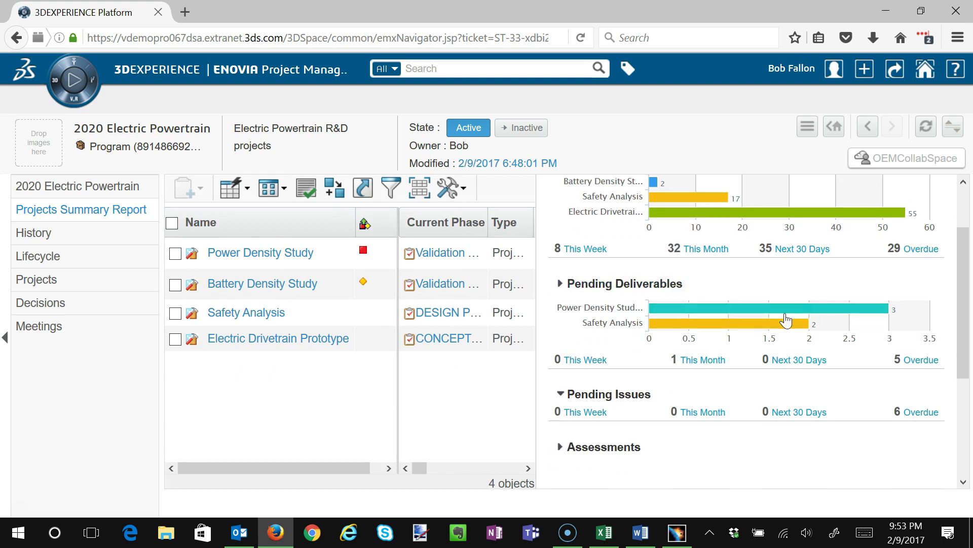
pyautogui.click(751, 327)
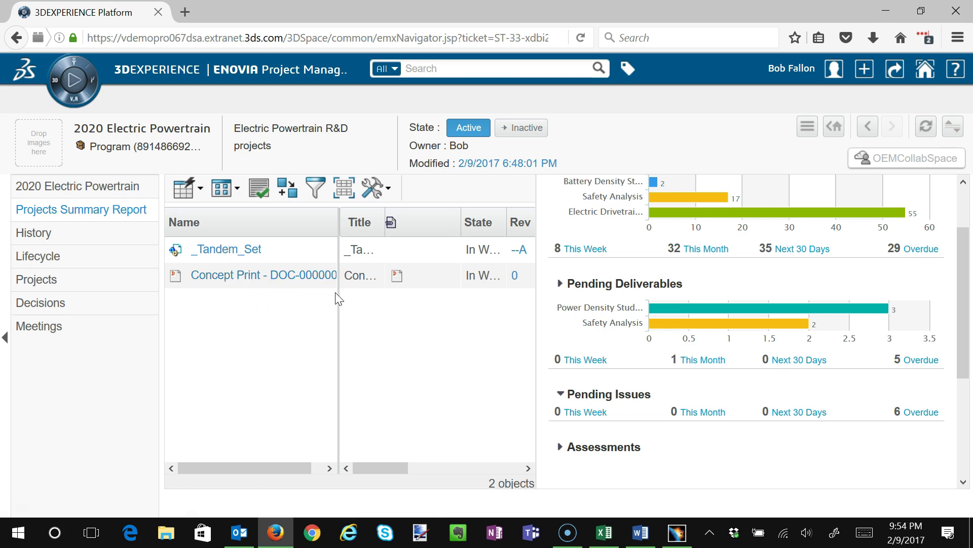
pyautogui.scroll(-2, 964, 349)
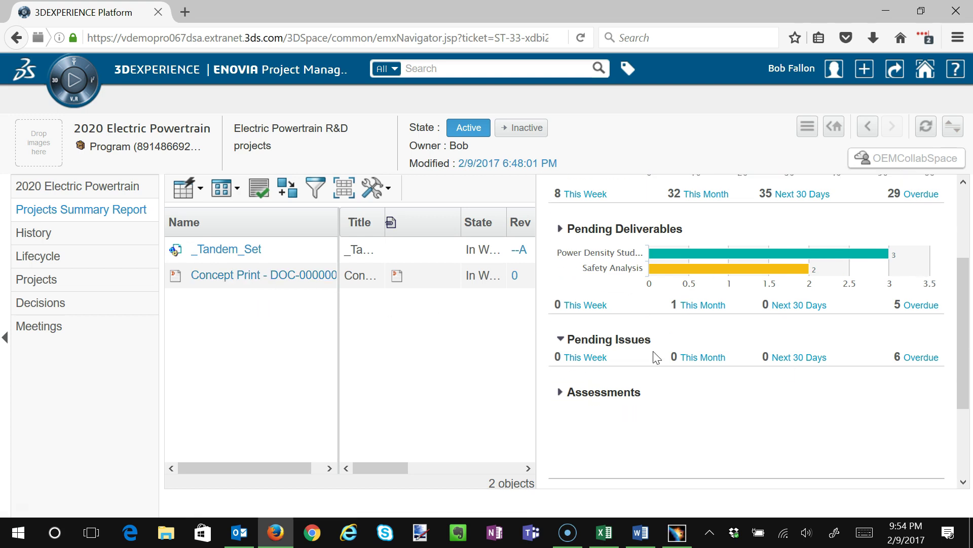
pyautogui.click(606, 345)
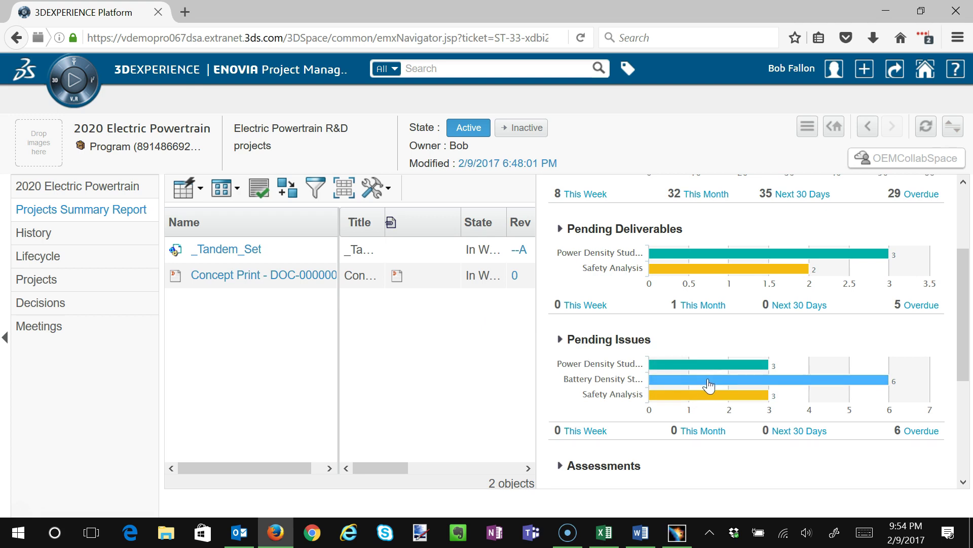
pyautogui.click(709, 385)
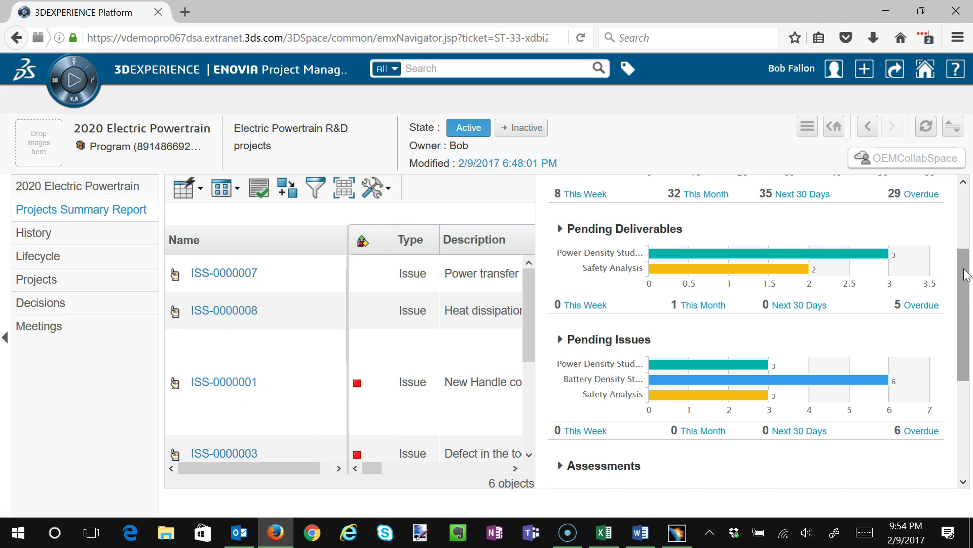
pyautogui.scroll(3, 963, 265)
pyautogui.click(933, 186)
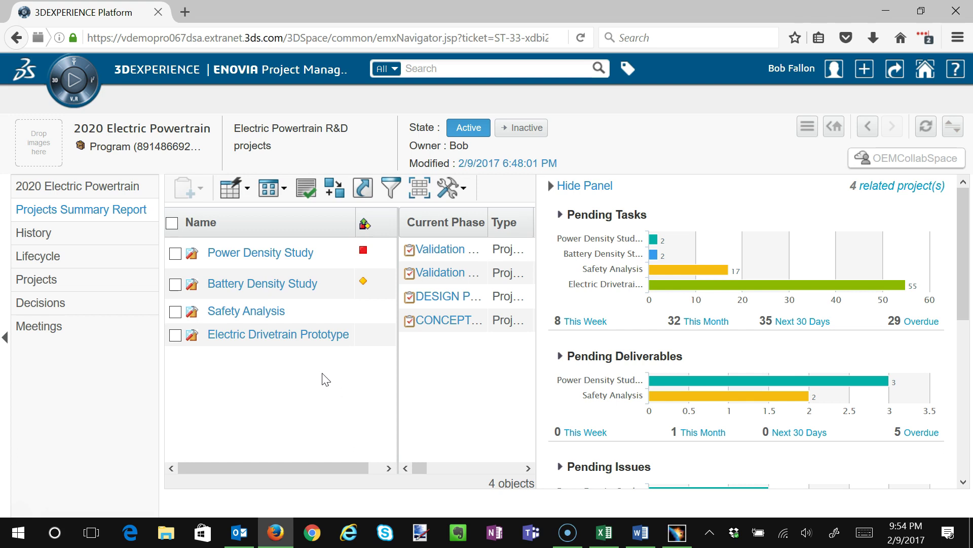
# Open the Safety Analysis project and examine its schedule status, from the project status and task charts to the Gantt chart
pyautogui.click(268, 314)
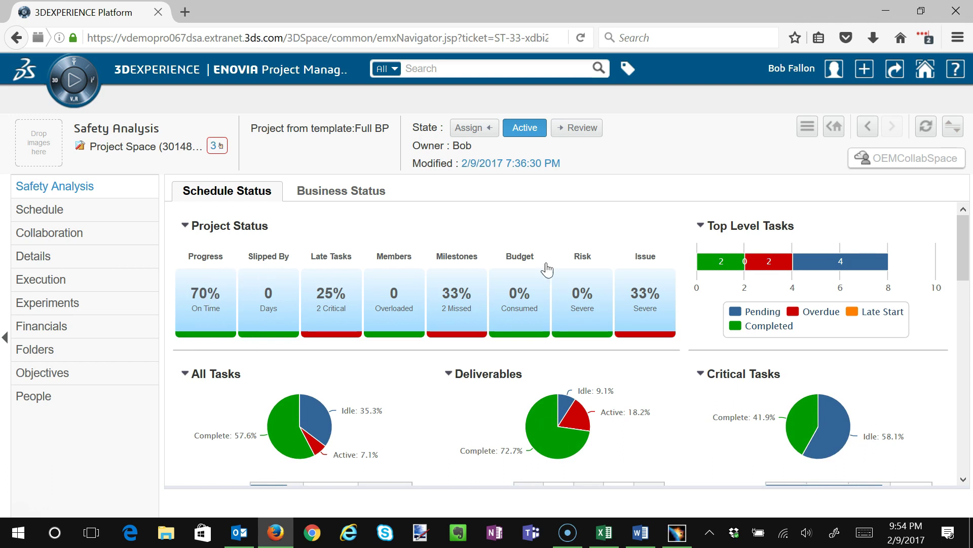
pyautogui.moveTo(759, 256)
pyautogui.moveTo(811, 268)
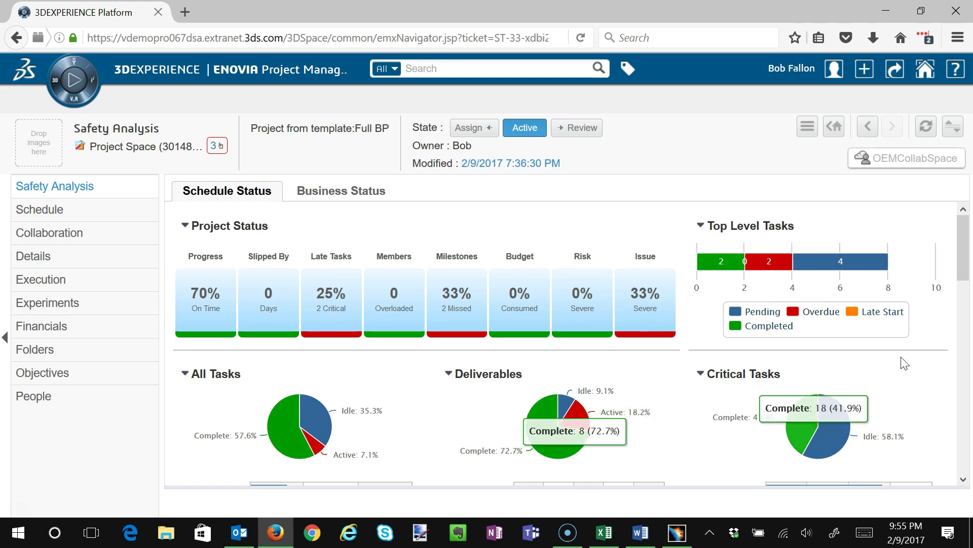
pyautogui.moveTo(963, 266); pyautogui.dragTo(963, 300)
pyautogui.moveTo(839, 302)
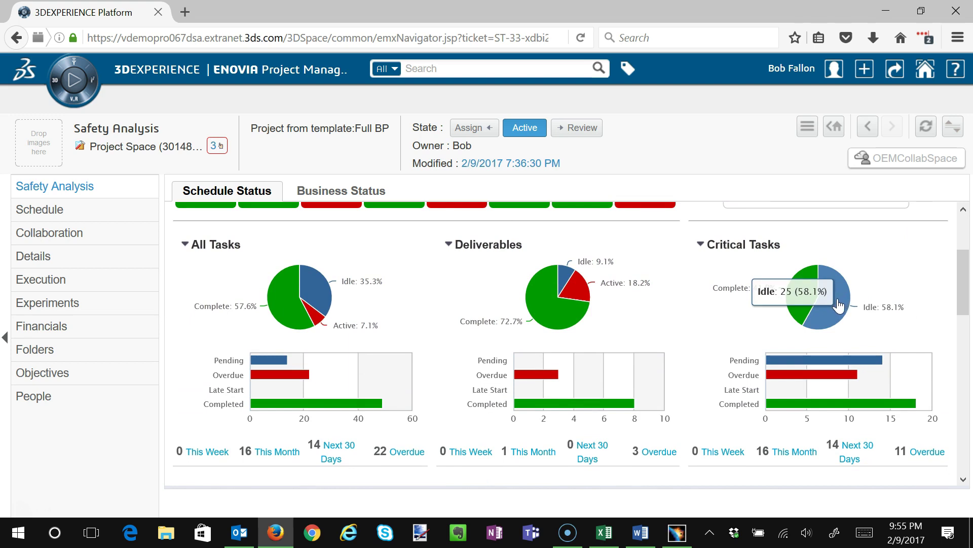
pyautogui.moveTo(794, 363)
pyautogui.moveTo(960, 292); pyautogui.dragTo(963, 358)
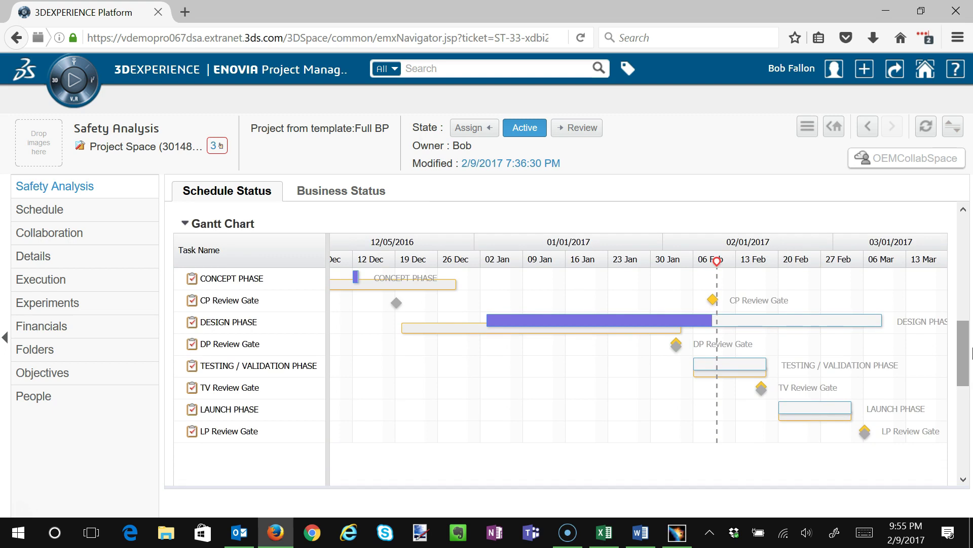
pyautogui.moveTo(958, 341); pyautogui.dragTo(958, 336)
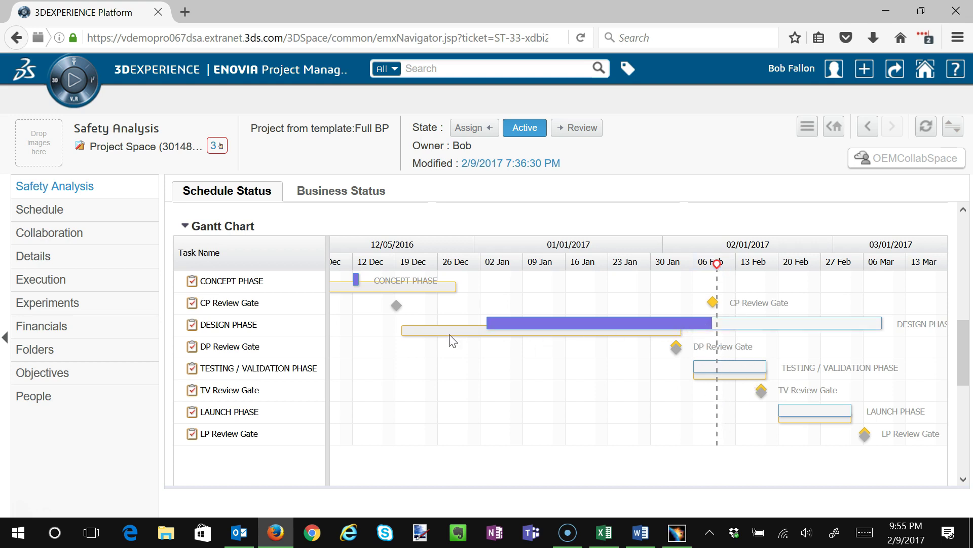
pyautogui.moveTo(462, 336)
pyautogui.moveTo(960, 327)
pyautogui.mouseDown()
pyautogui.moveTo(970, 445)
pyautogui.moveTo(971, 226)
pyautogui.mouseUp()
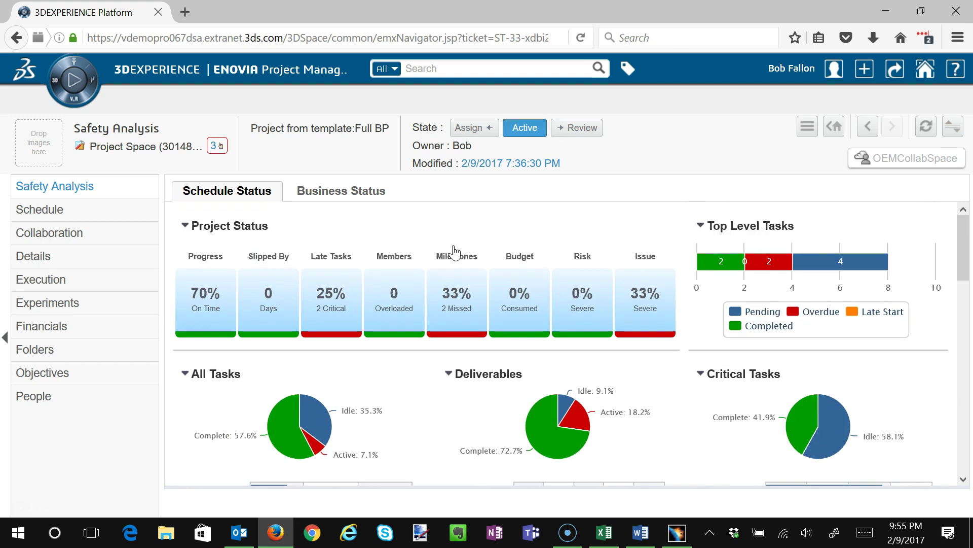
# Check the project's business status and return to the Projects Summary Report of the 2020 Electric Powertrain program
pyautogui.click(333, 196)
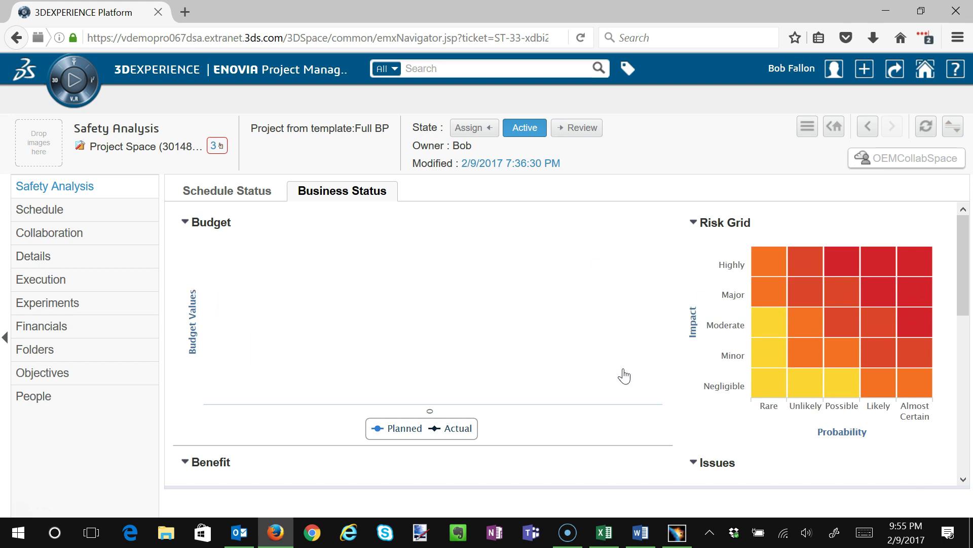
pyautogui.click(244, 197)
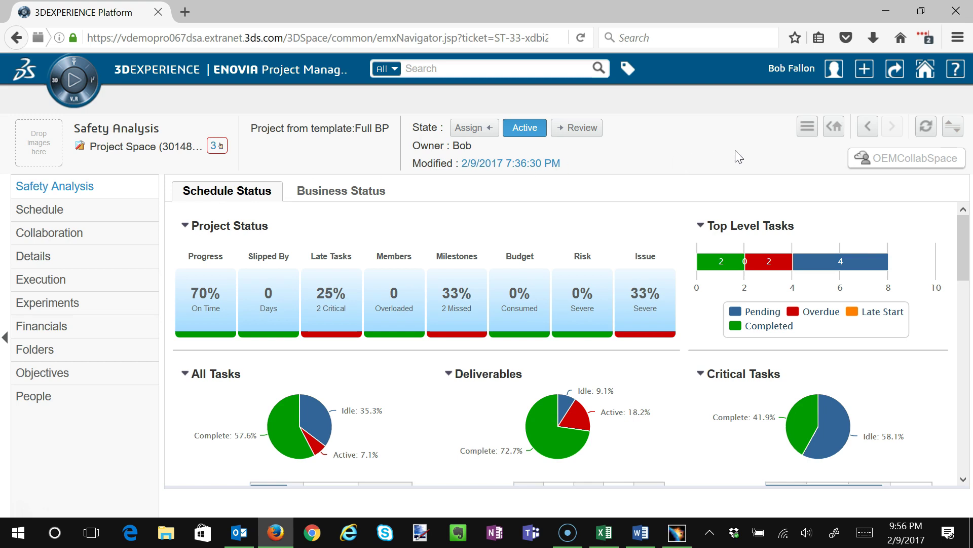
pyautogui.click(868, 128)
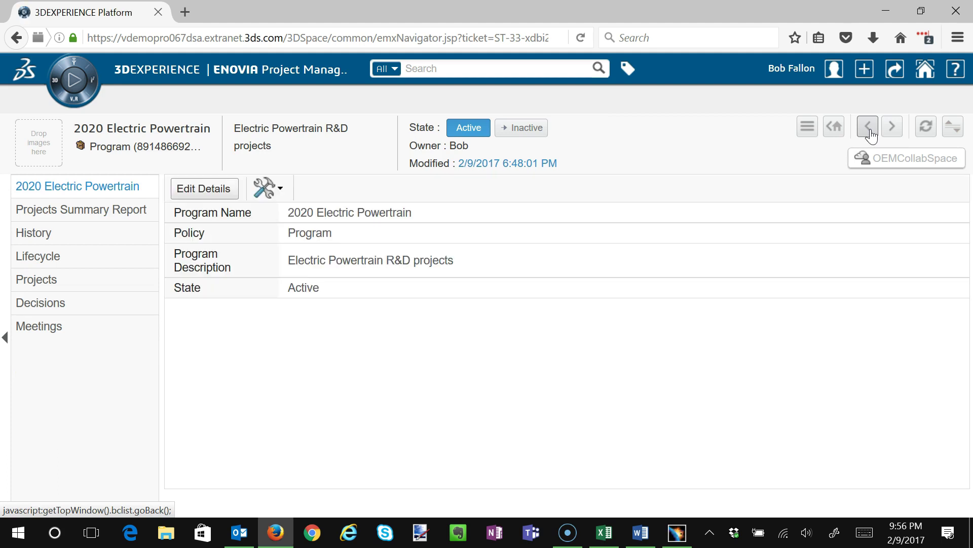
pyautogui.click(85, 212)
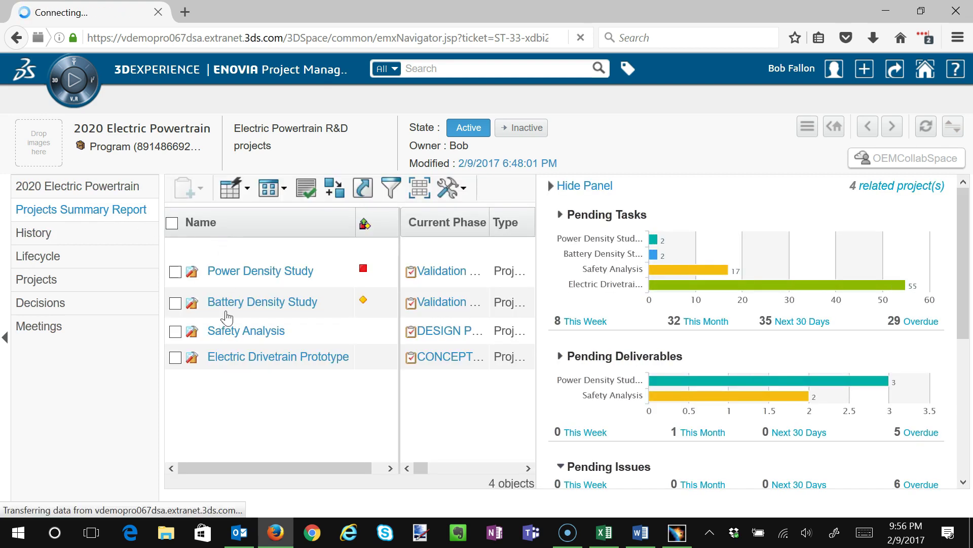
# Start creating a new project from a template and choose Full BP as its project template
pyautogui.click(864, 69)
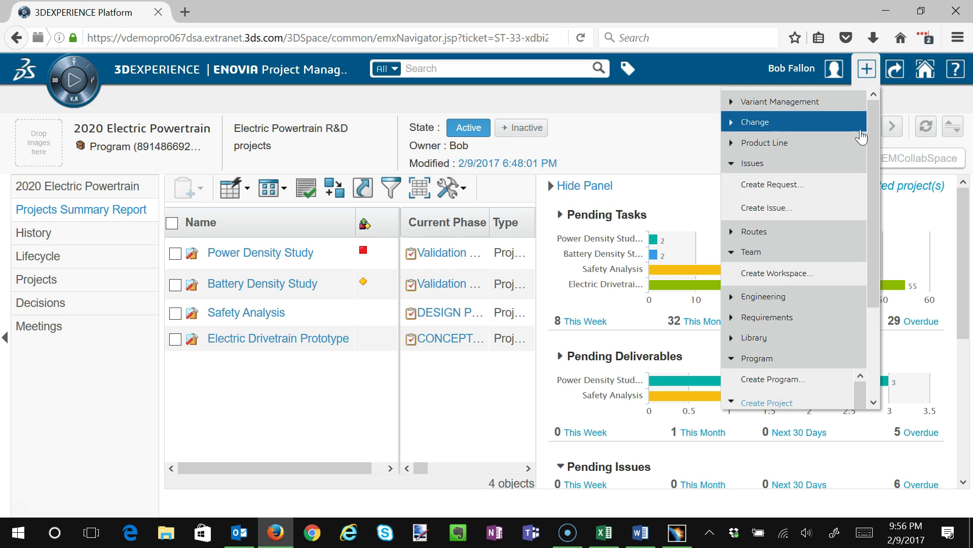
pyautogui.scroll(-2, 876, 232)
pyautogui.scroll(-2, 875, 232)
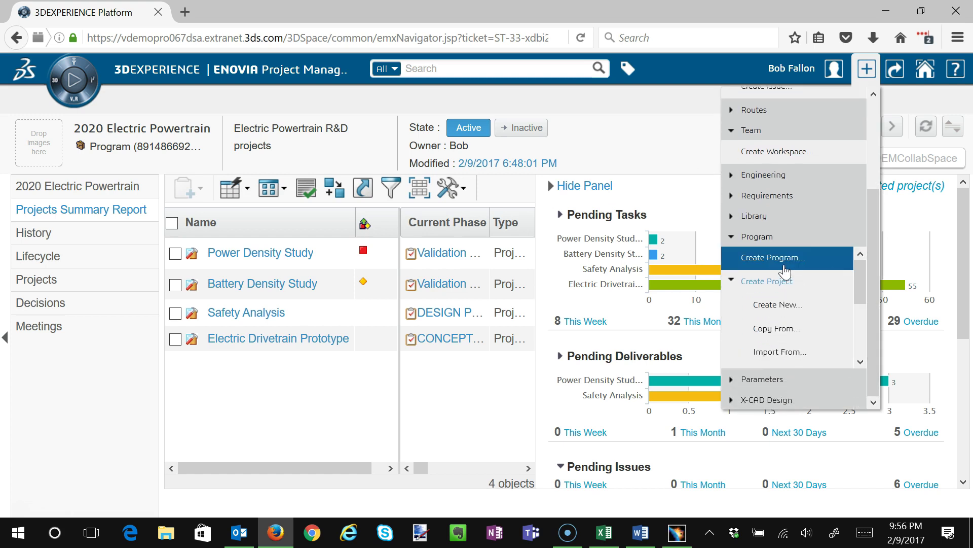
pyautogui.scroll(-1, 783, 327)
pyautogui.scroll(-1, 862, 310)
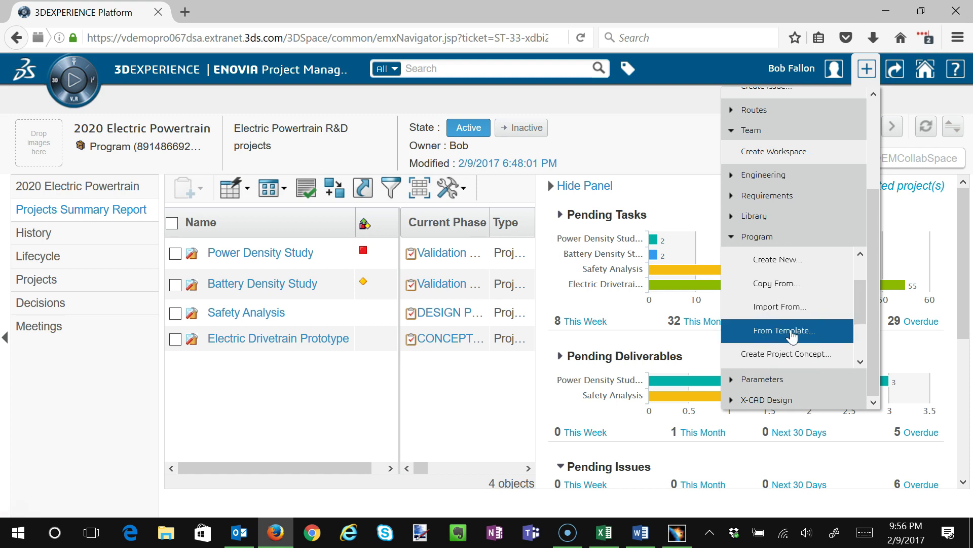
pyautogui.click(785, 332)
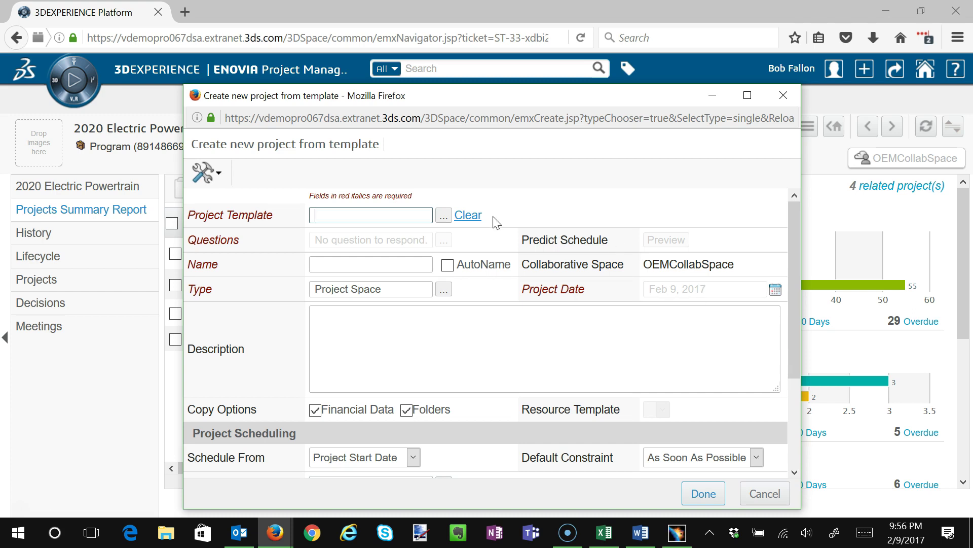
pyautogui.click(444, 217)
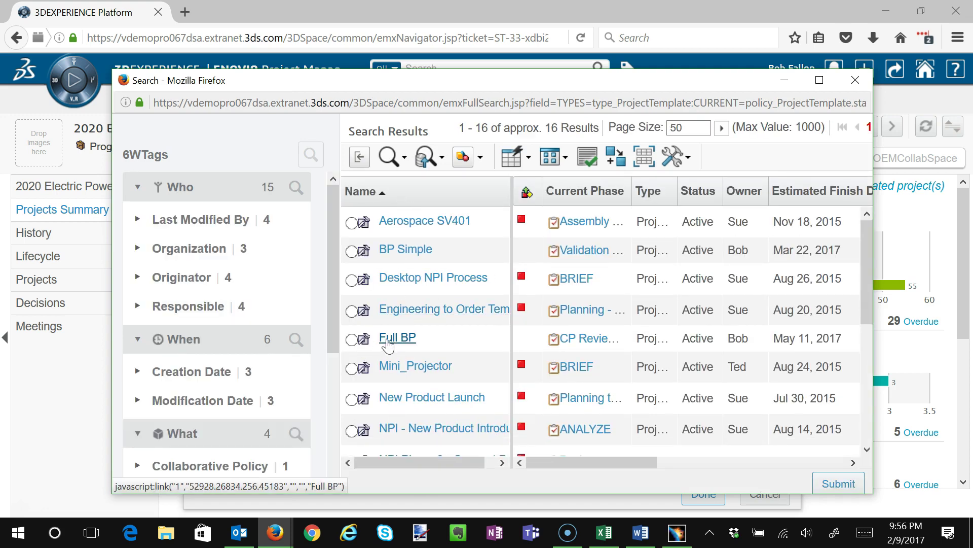
pyautogui.click(351, 339)
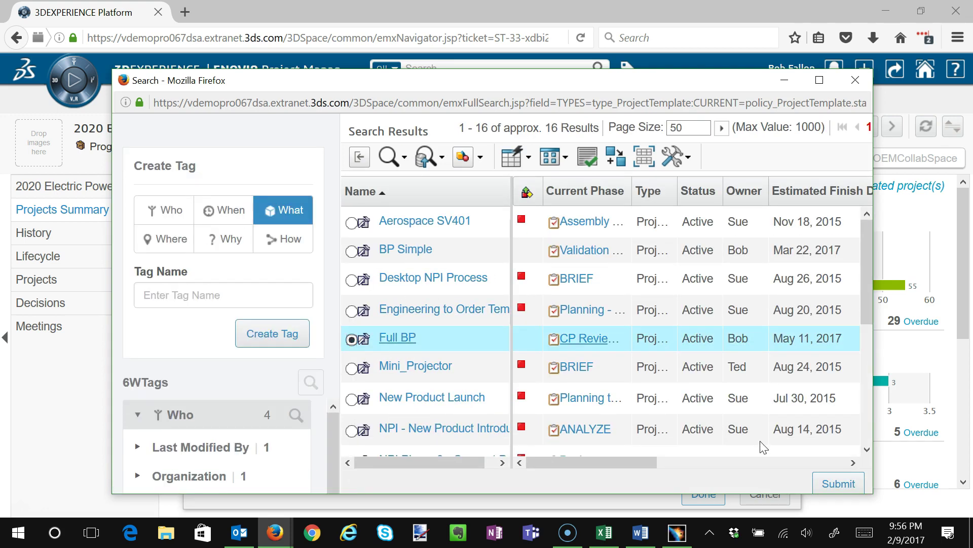
pyautogui.click(831, 484)
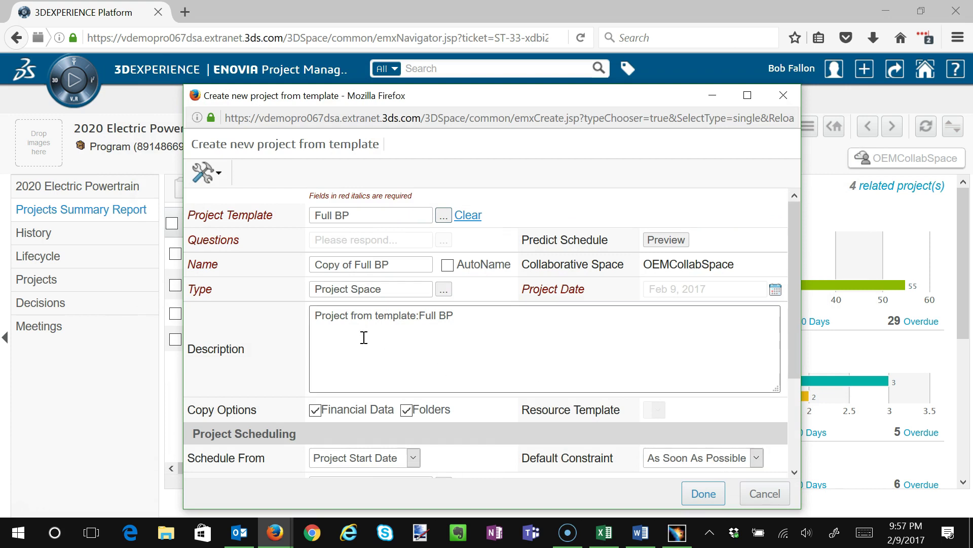
# Set the new project's name and description to "Energy Study" and exclude Financial Data from the copy options
pyautogui.moveTo(406, 263); pyautogui.dragTo(296, 255)
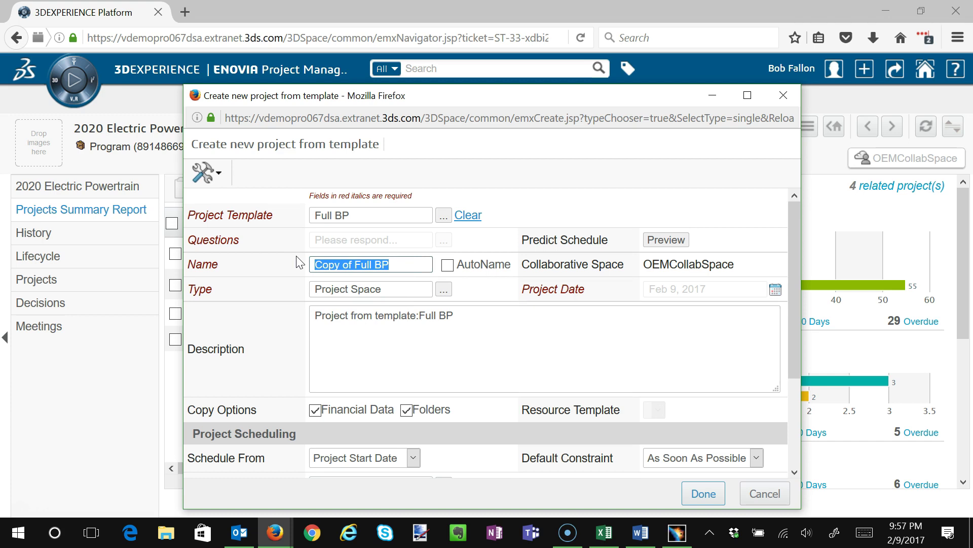
pyautogui.write('Energy Study')
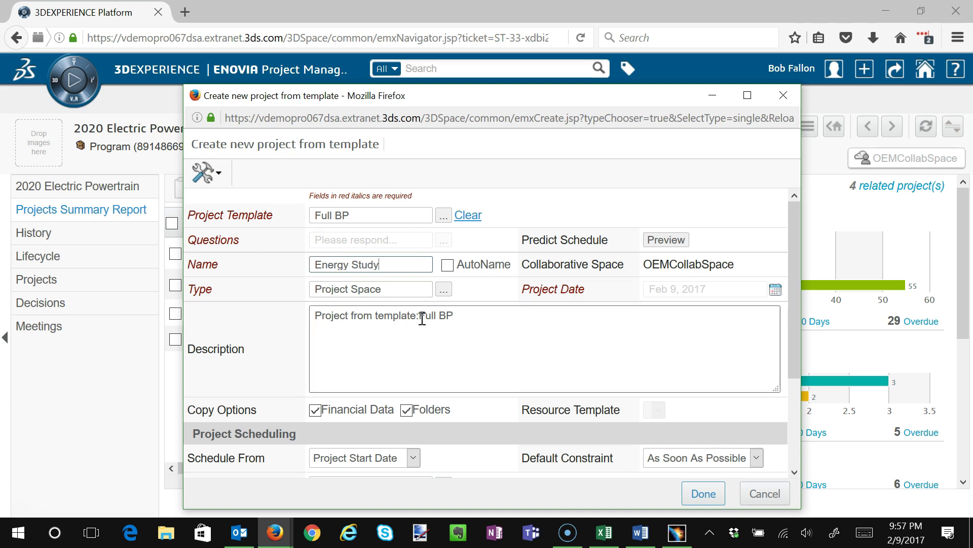
pyautogui.moveTo(470, 319); pyautogui.dragTo(213, 313)
pyautogui.write('Energy Study')
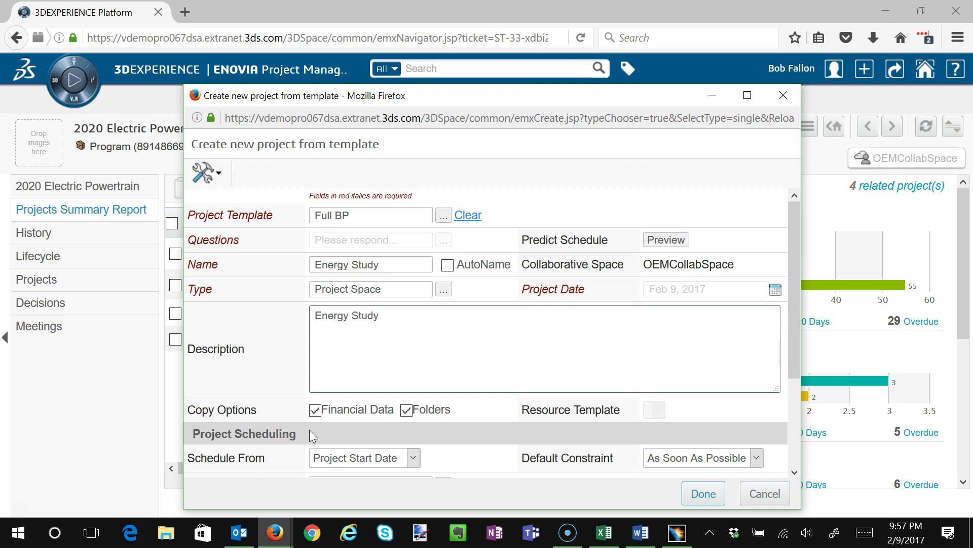
pyautogui.click(315, 412)
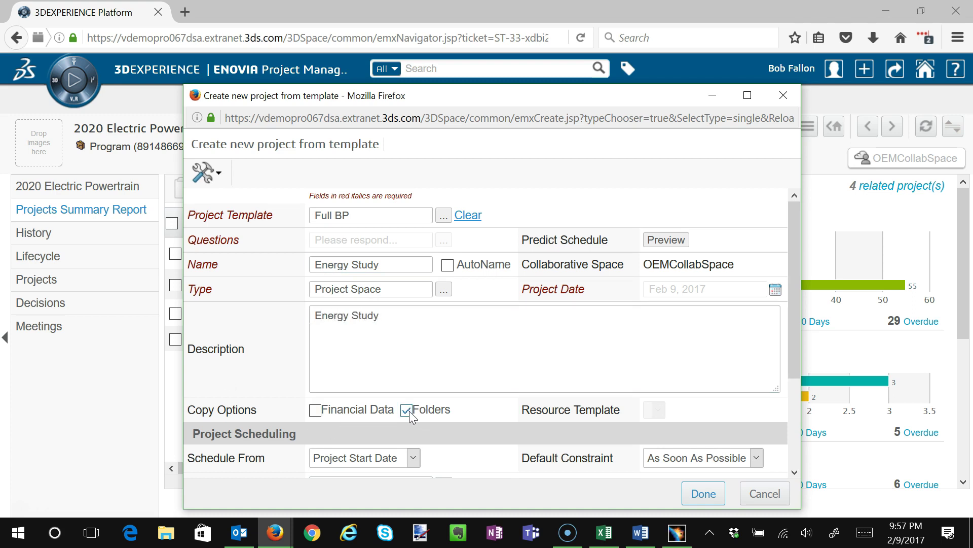
# Assign the new project to the 2020 Electric Powertrain program
pyautogui.moveTo(796, 325); pyautogui.dragTo(793, 424)
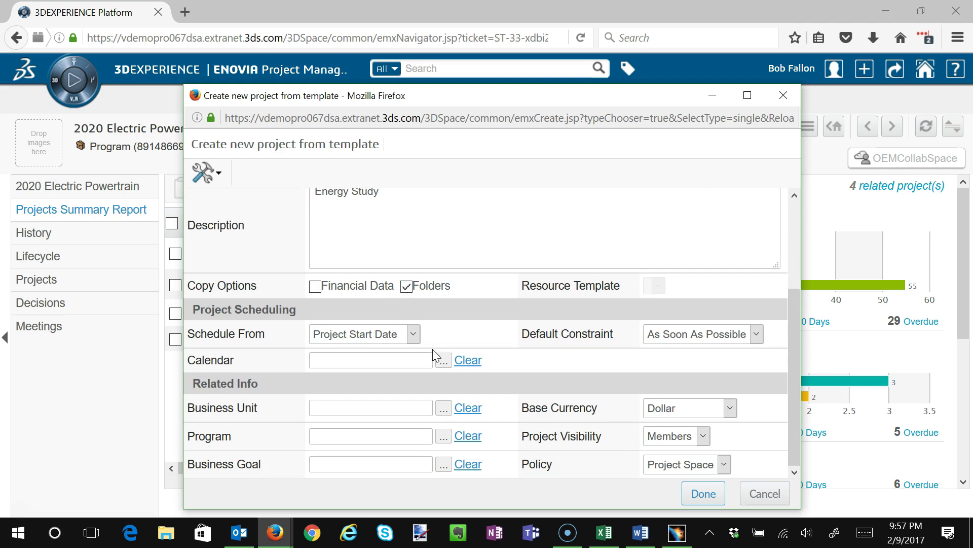
pyautogui.click(443, 436)
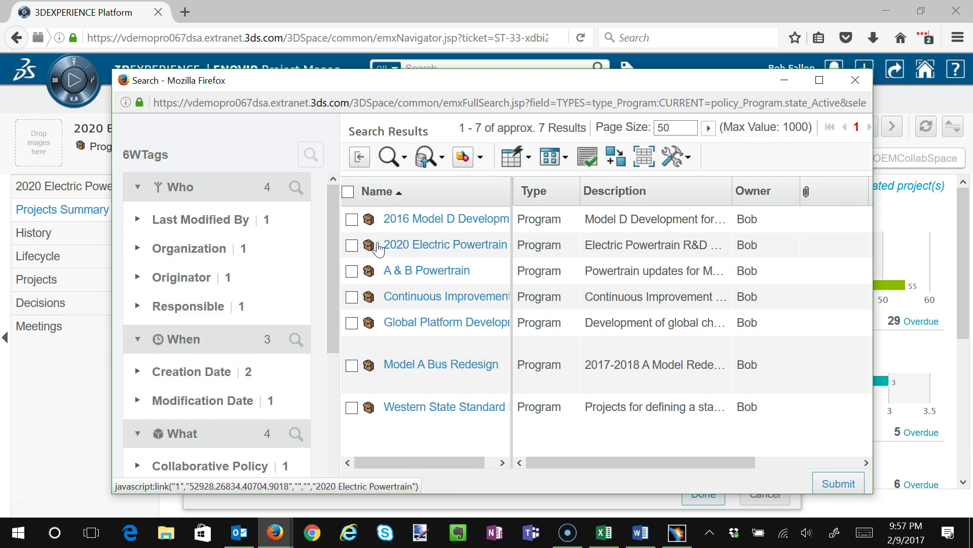
pyautogui.click(352, 245)
pyautogui.click(838, 483)
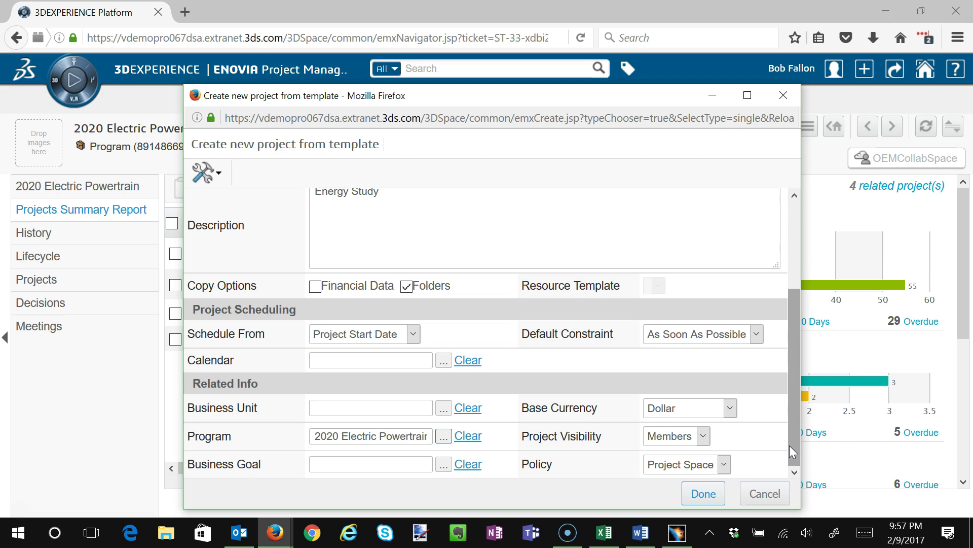
# Set the new project's Project Date to Feb 20, 2017
pyautogui.moveTo(792, 449); pyautogui.dragTo(790, 315)
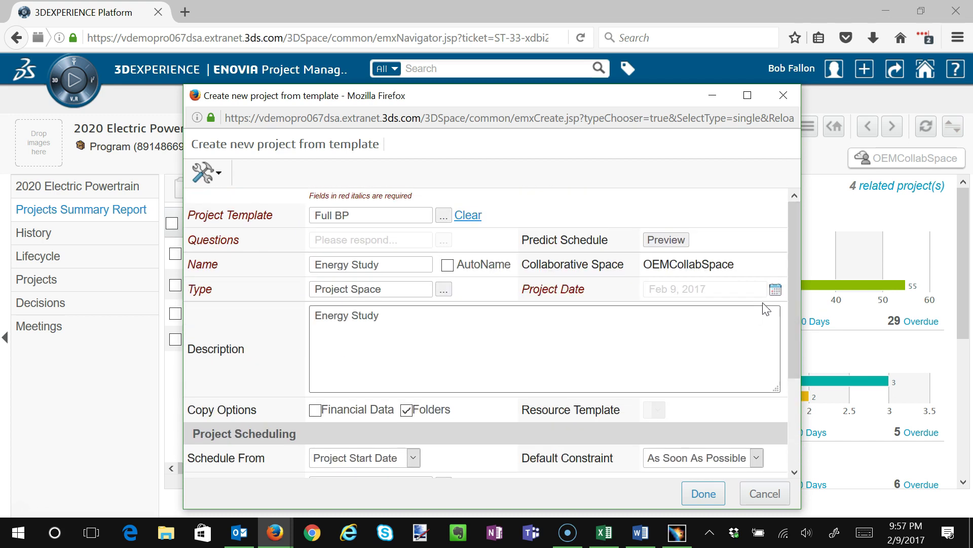
pyautogui.click(776, 293)
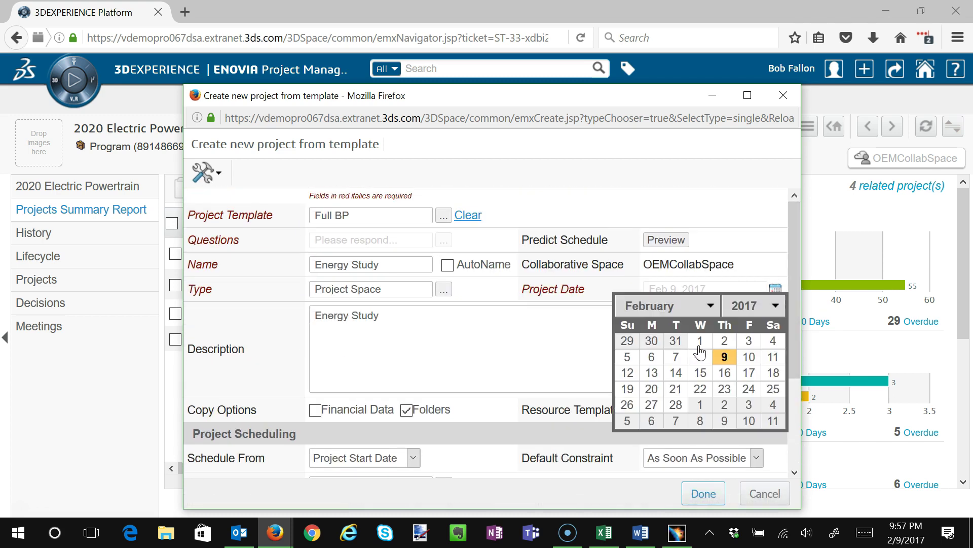
pyautogui.click(651, 389)
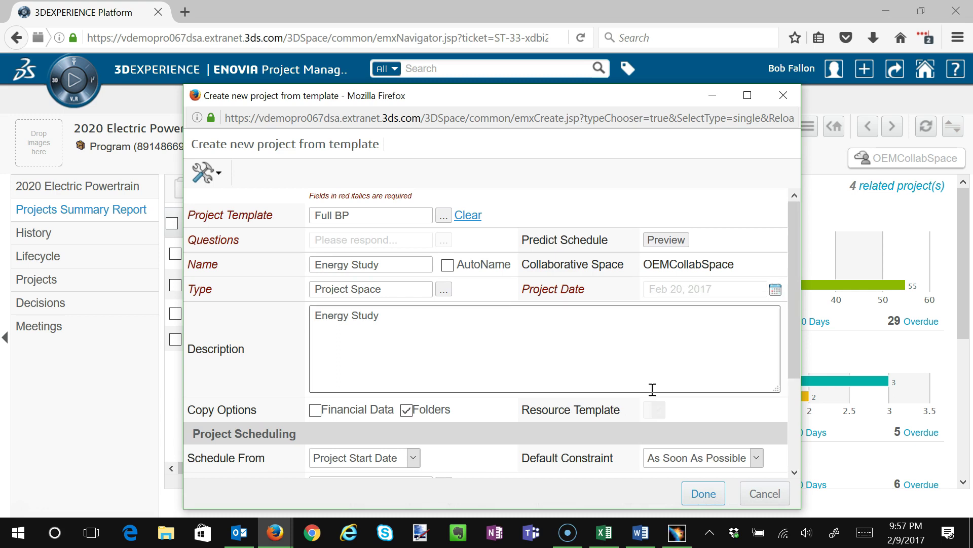
# Preview the predicted schedule of the Full BP template, inspect the tasks under Concept Phase and close the preview
pyautogui.click(665, 240)
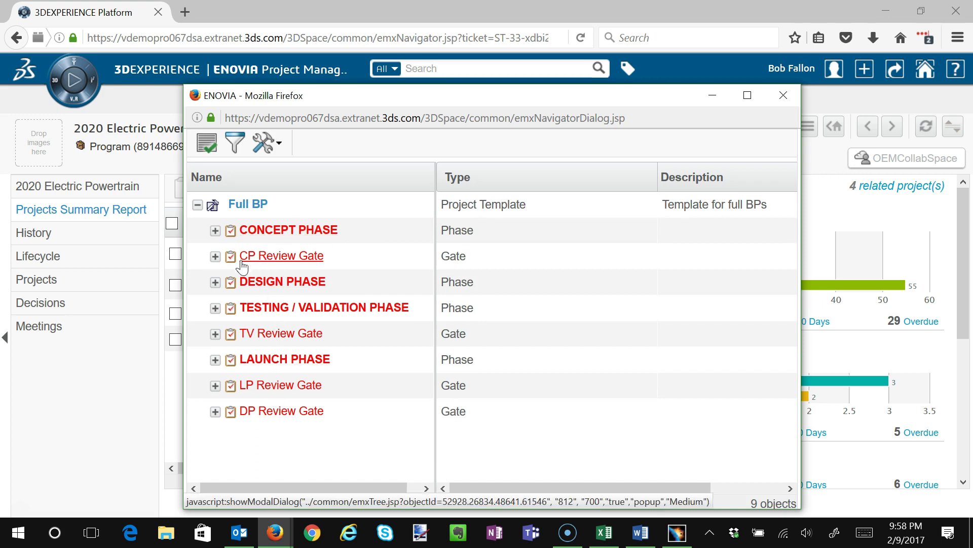
pyautogui.click(215, 231)
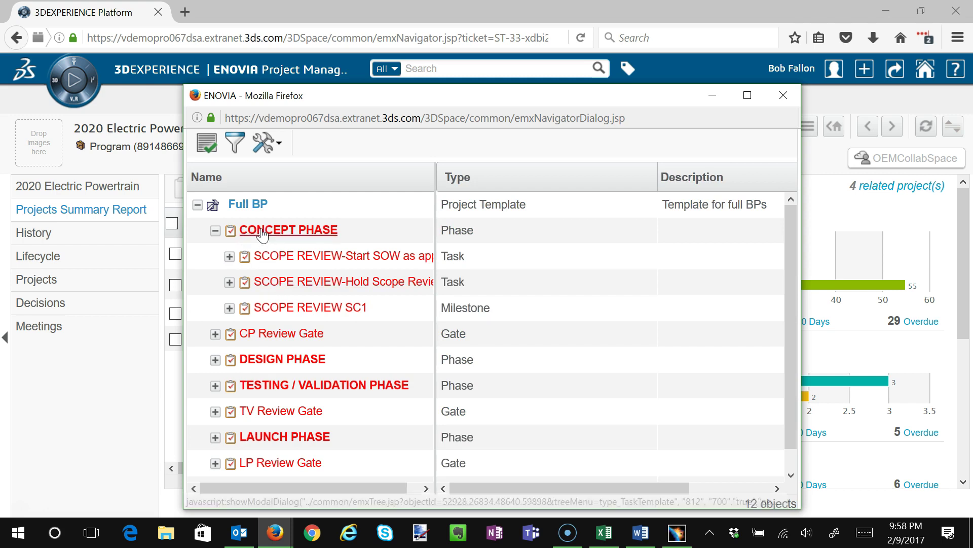
pyautogui.click(215, 231)
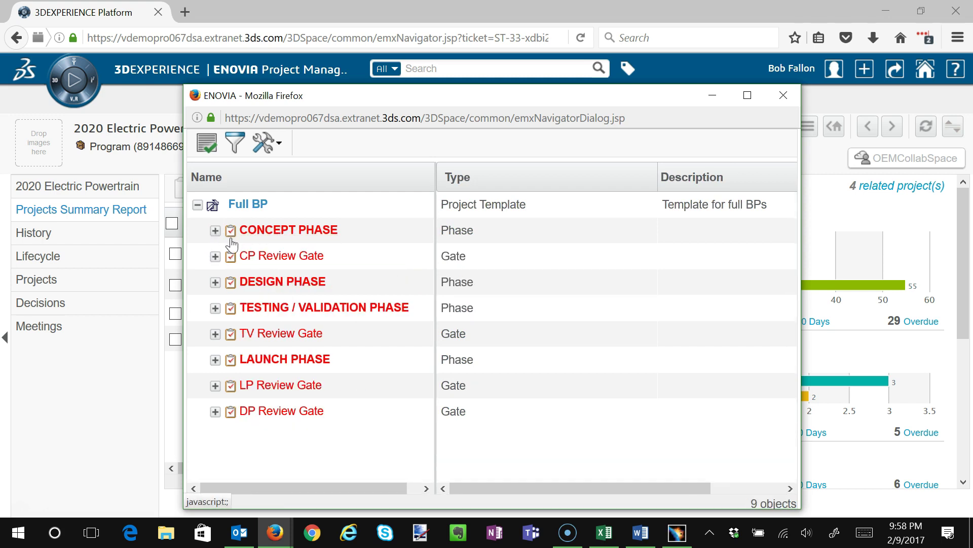
pyautogui.click(783, 96)
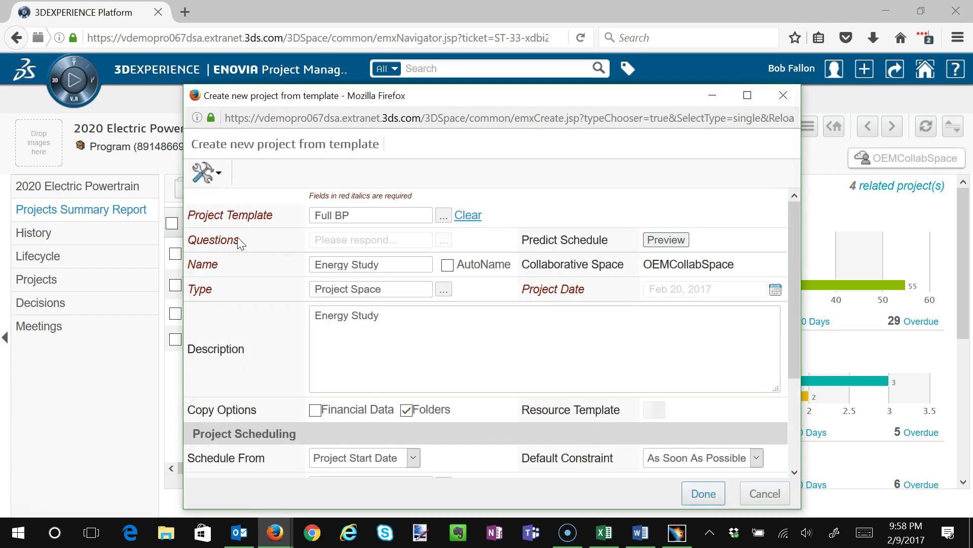
# Answer the template question "Is this a Fast Track project?" with TRUE and preview the tasks under Concept Phase
pyautogui.click(444, 240)
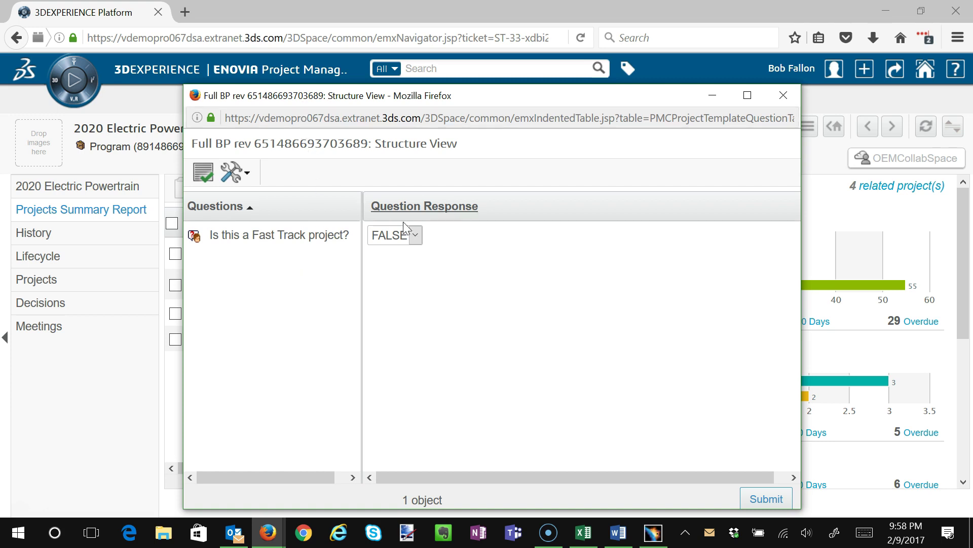
pyautogui.click(415, 236)
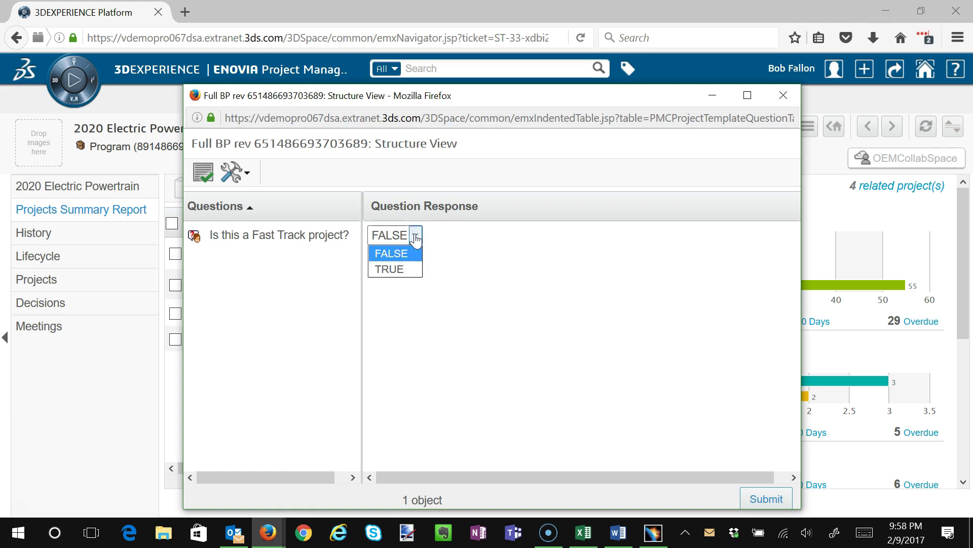
pyautogui.click(388, 270)
pyautogui.click(765, 499)
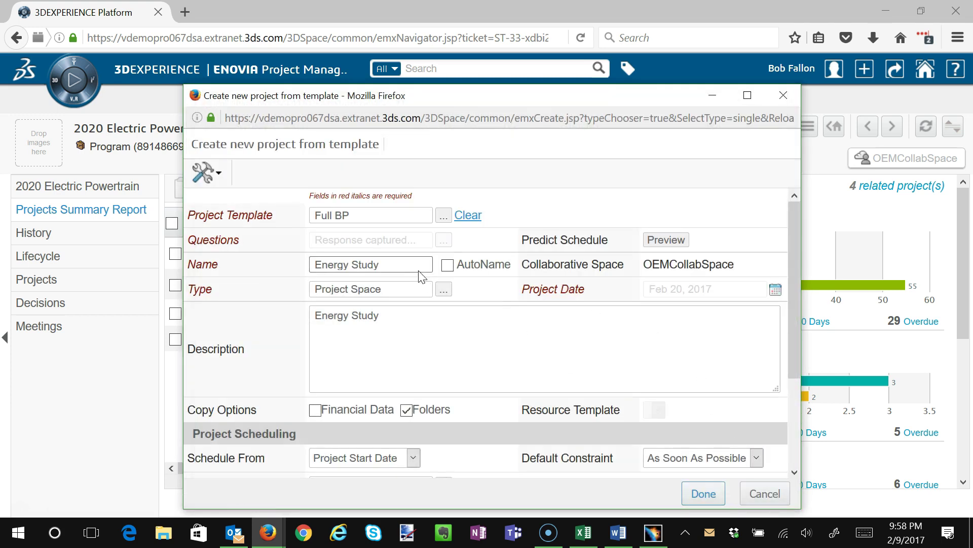
pyautogui.click(665, 240)
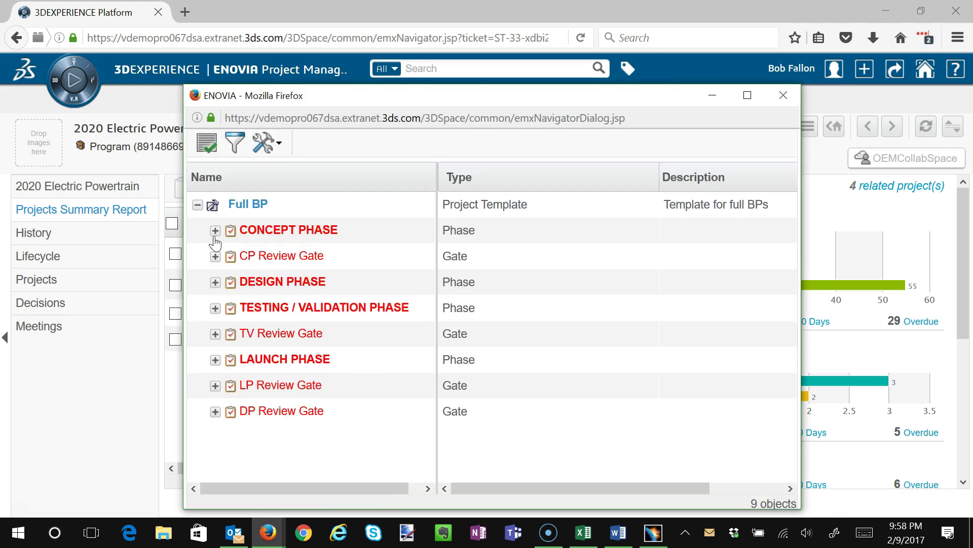
pyautogui.click(215, 230)
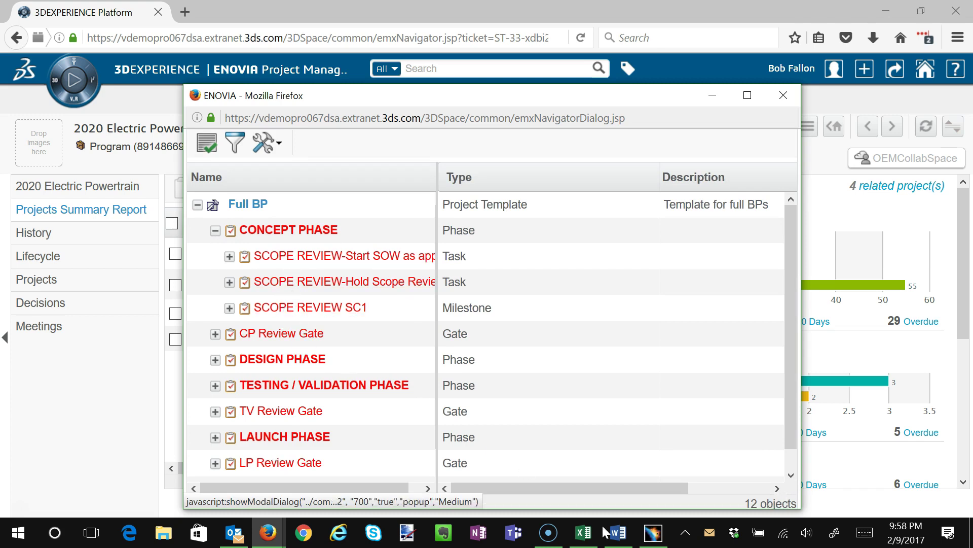
# Switch to the PDS task list workbook in Excel and show the PMO Tasks sheet
pyautogui.click(584, 532)
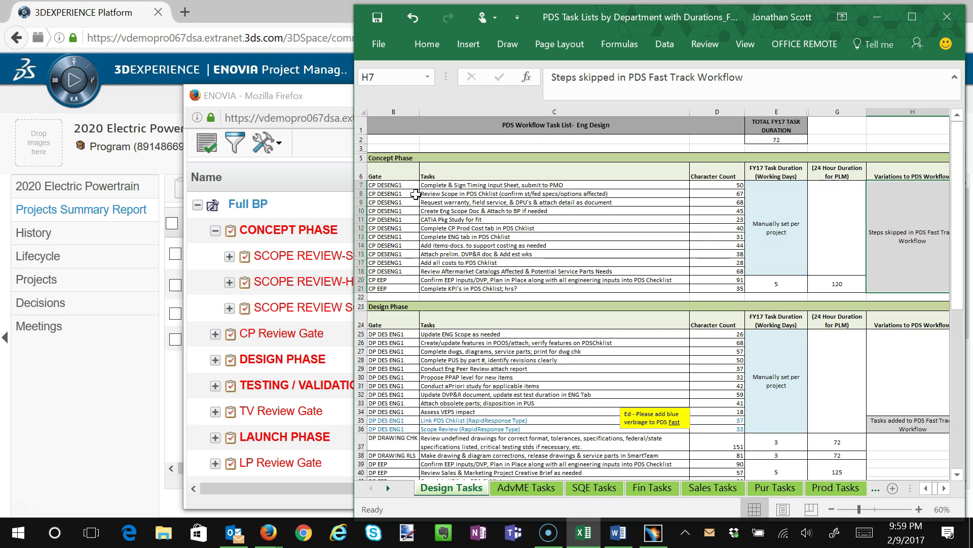
pyautogui.click(842, 488)
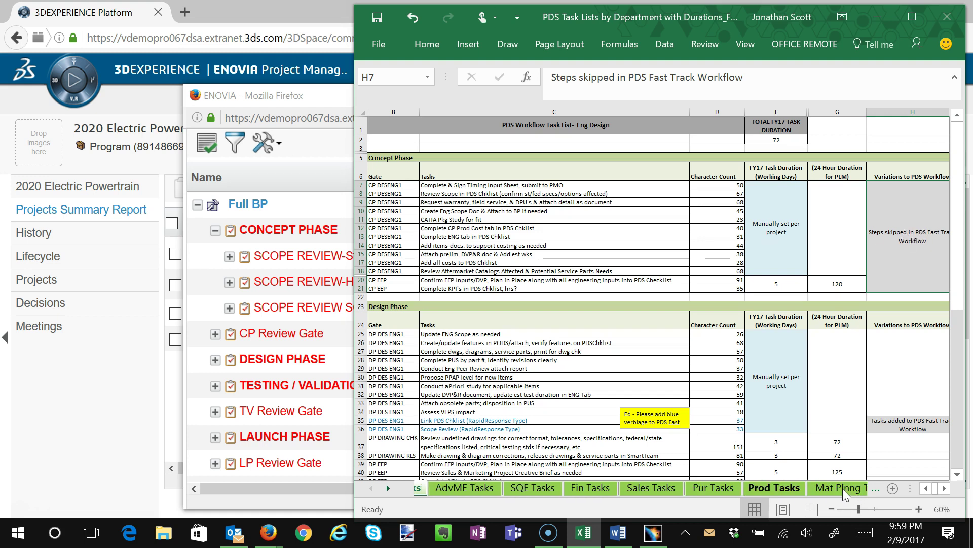
pyautogui.click(843, 488)
pyautogui.click(842, 489)
pyautogui.click(843, 488)
pyautogui.click(843, 488)
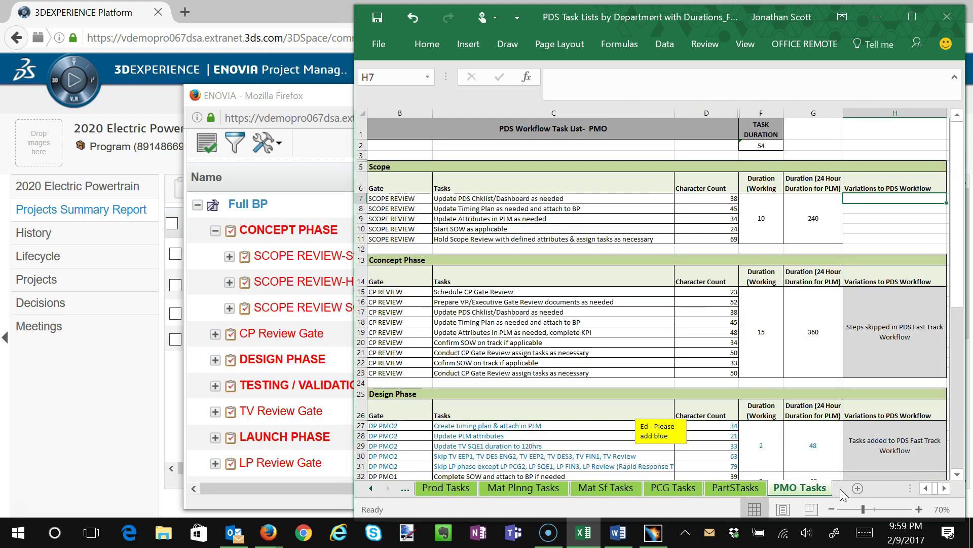
# Compare the Scope tasks on the PMO sheet with the previewed Concept Phase tasks, and close the preview
pyautogui.moveTo(880, 199); pyautogui.dragTo(876, 232)
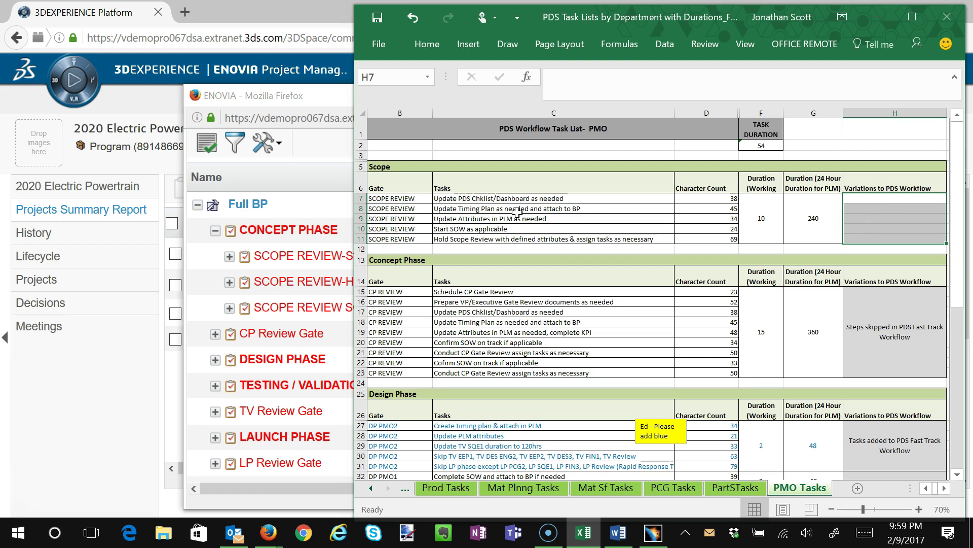
pyautogui.click(436, 199)
pyautogui.click(472, 230)
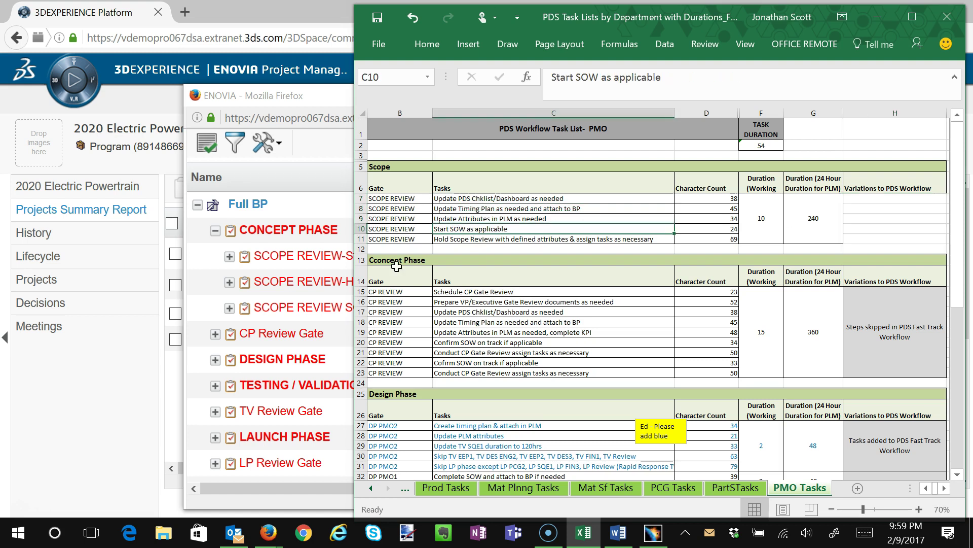
pyautogui.moveTo(282, 104); pyautogui.dragTo(130, 104)
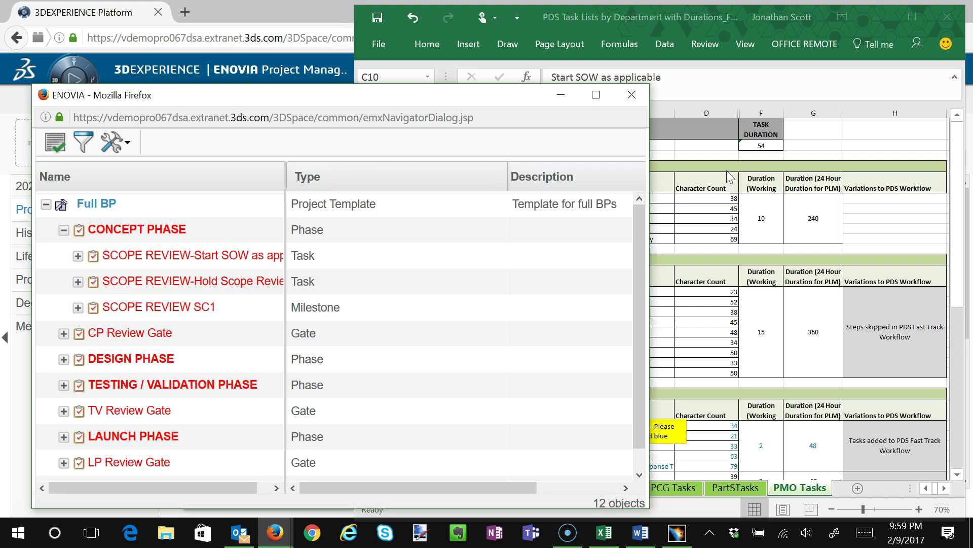
pyautogui.click(697, 47)
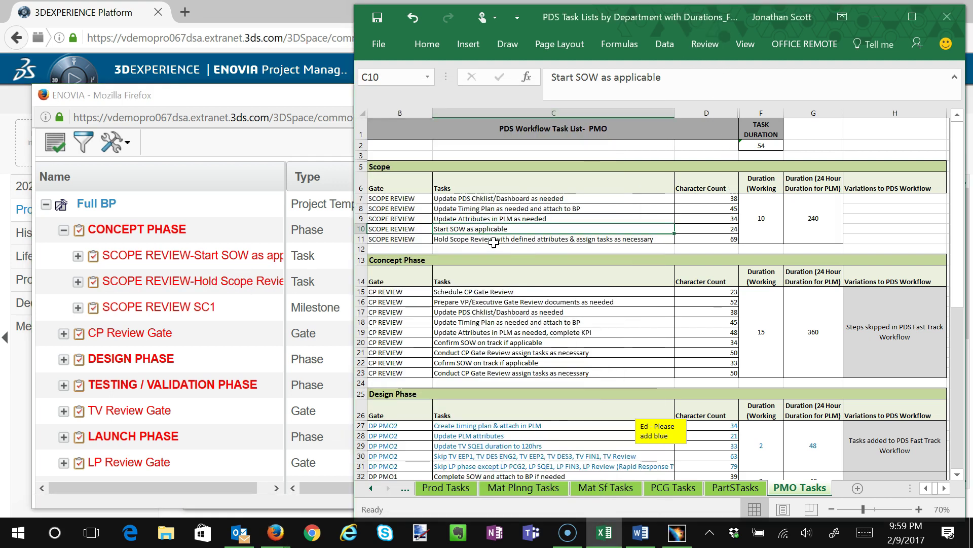
pyautogui.click(491, 241)
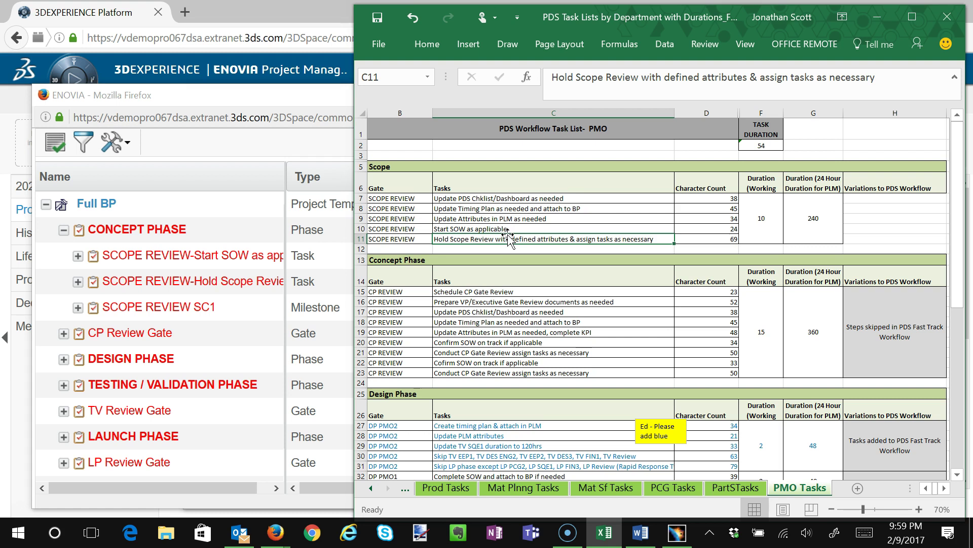
pyautogui.click(883, 17)
pyautogui.click(632, 95)
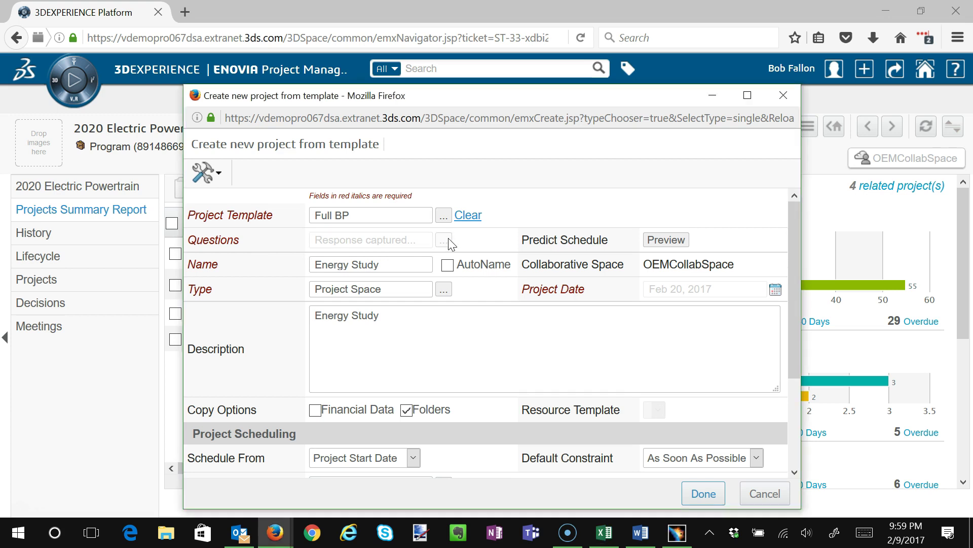
# Set the answer to "Is this a Fast Track project?" to FALSE and submit it
pyautogui.click(444, 240)
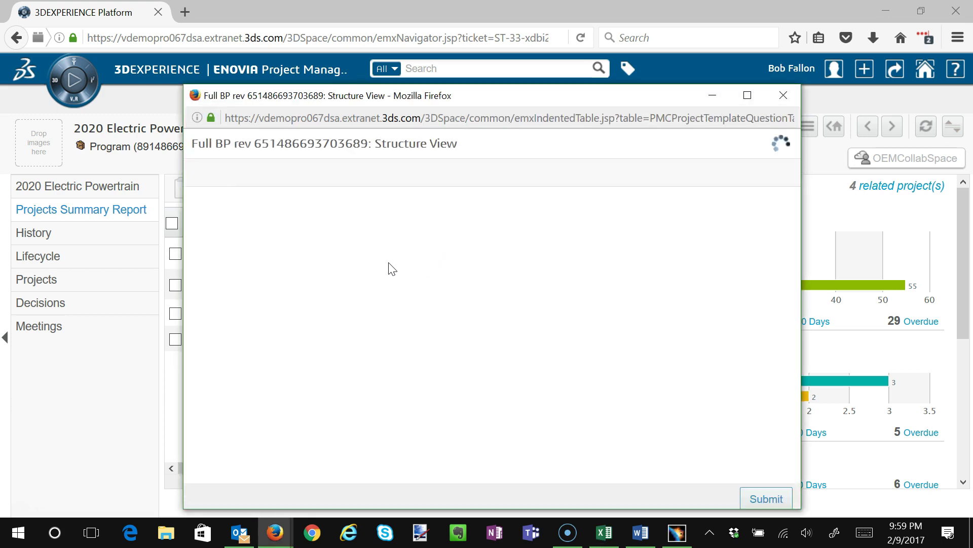
pyautogui.click(400, 249)
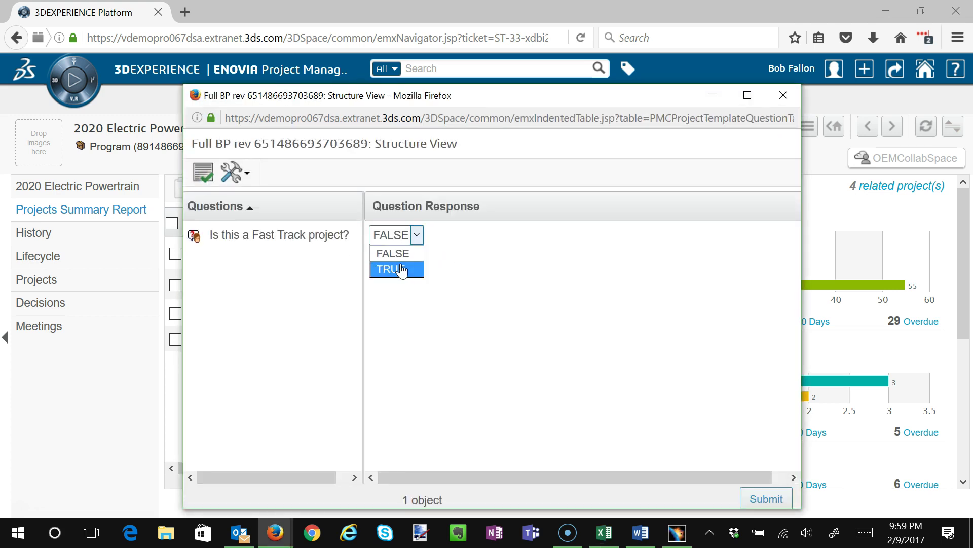
pyautogui.click(400, 269)
pyautogui.click(401, 239)
pyautogui.click(401, 254)
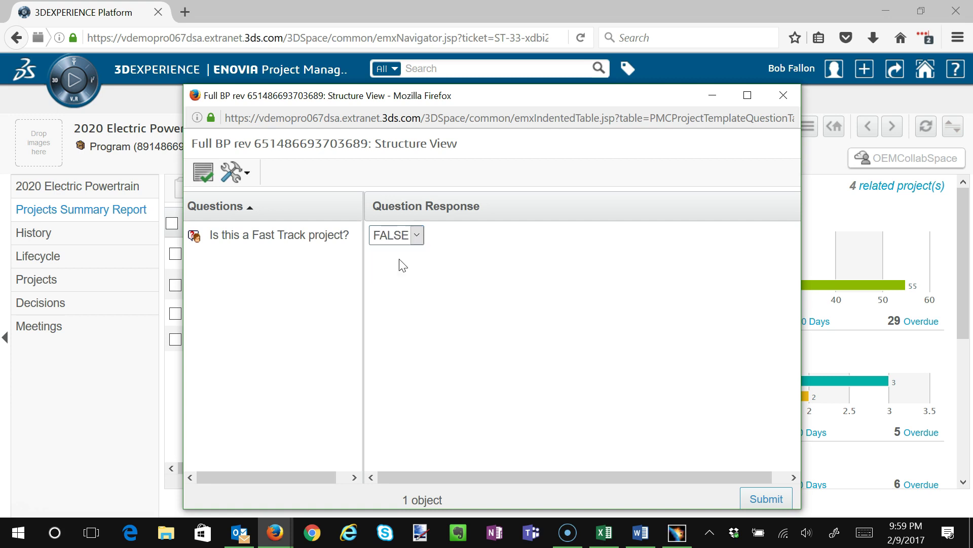
pyautogui.click(767, 499)
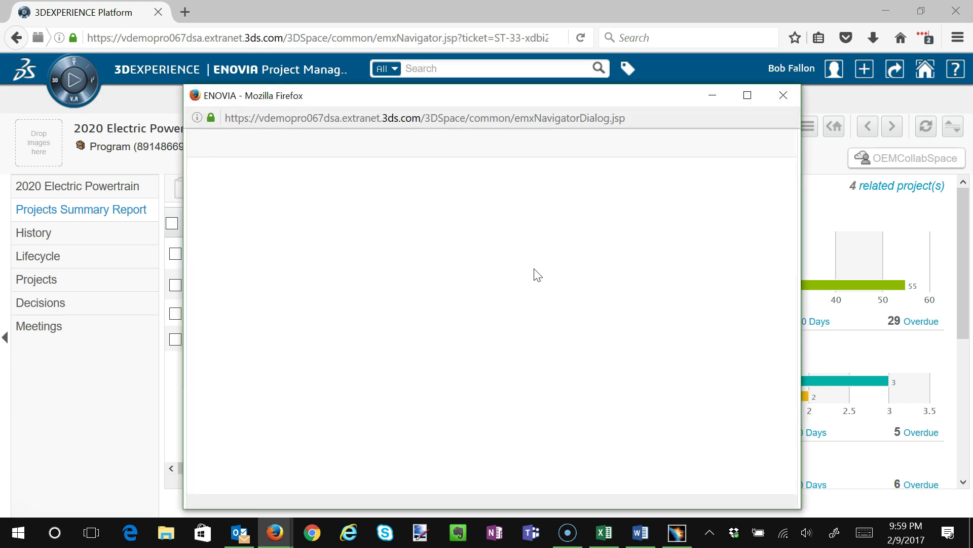
# Examine the Concept Phase tasks in the schedule preview against the Design Tasks sheet in Excel, and close the preview
pyautogui.click(215, 231)
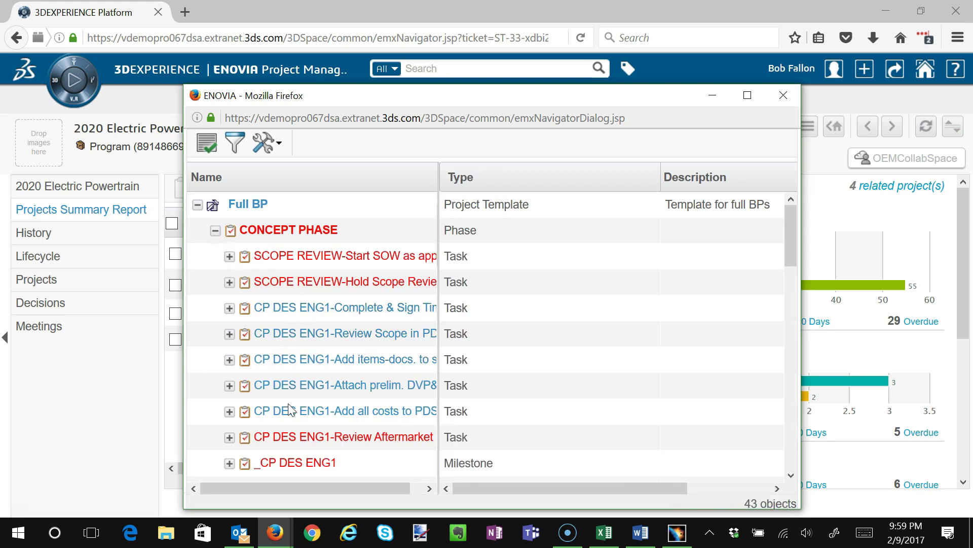
pyautogui.moveTo(791, 238); pyautogui.dragTo(793, 268)
pyautogui.click(604, 533)
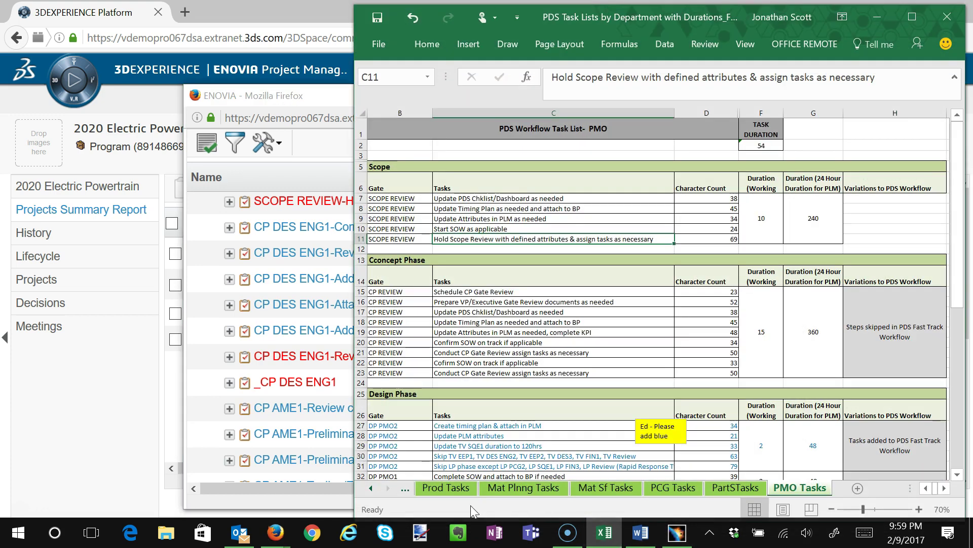
pyautogui.click(438, 491)
pyautogui.click(371, 488)
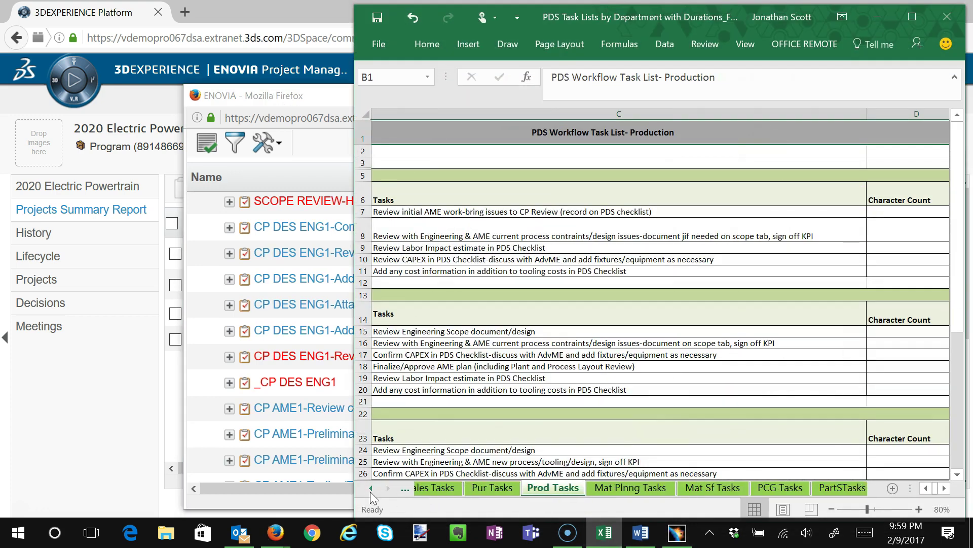
pyautogui.click(370, 488)
pyautogui.click(452, 488)
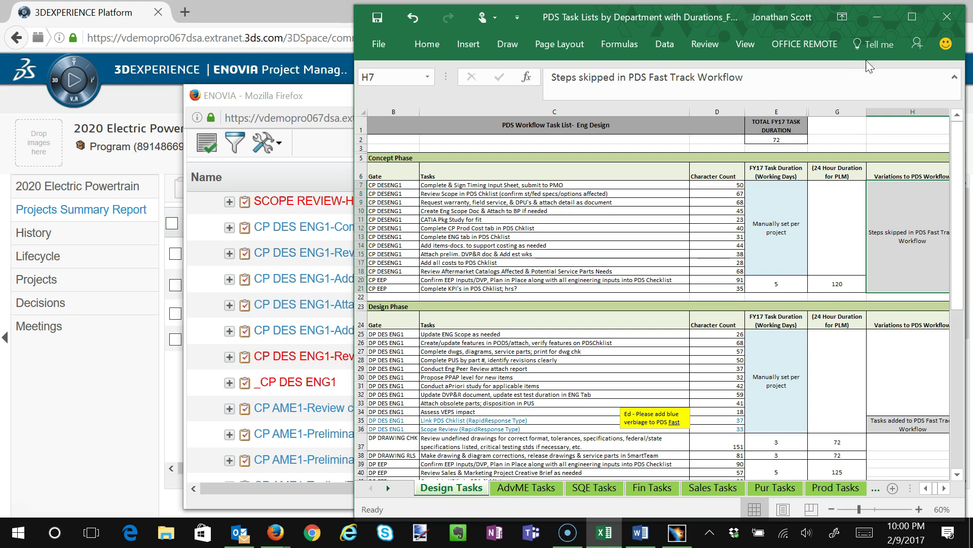
pyautogui.click(879, 21)
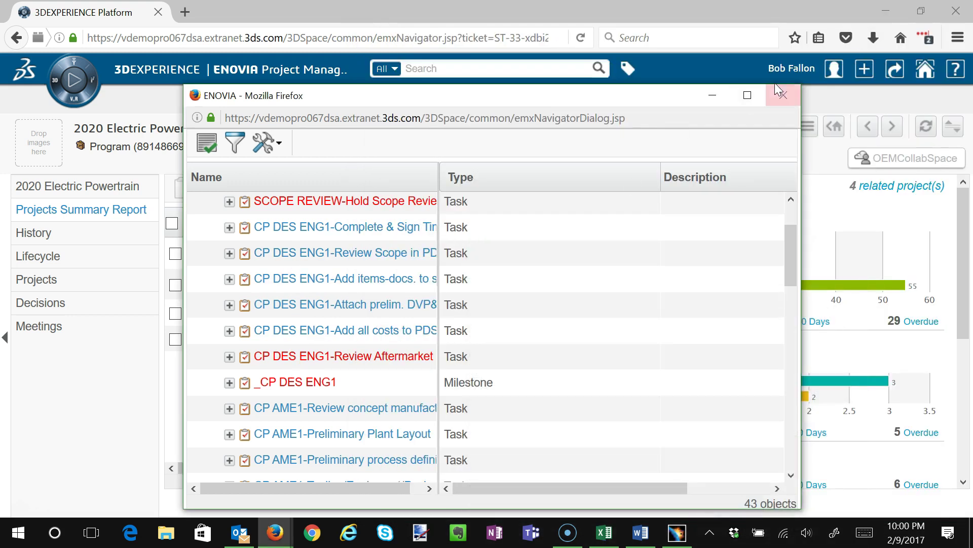
pyautogui.click(783, 96)
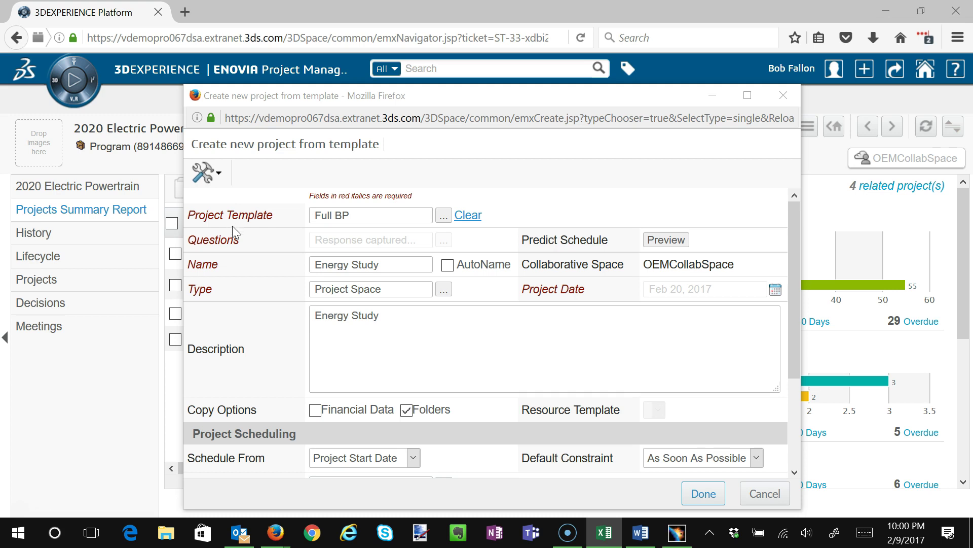
# Create the Energy Study project with the entered settings and display the Concept Phase tasks in its schedule
pyautogui.click(709, 492)
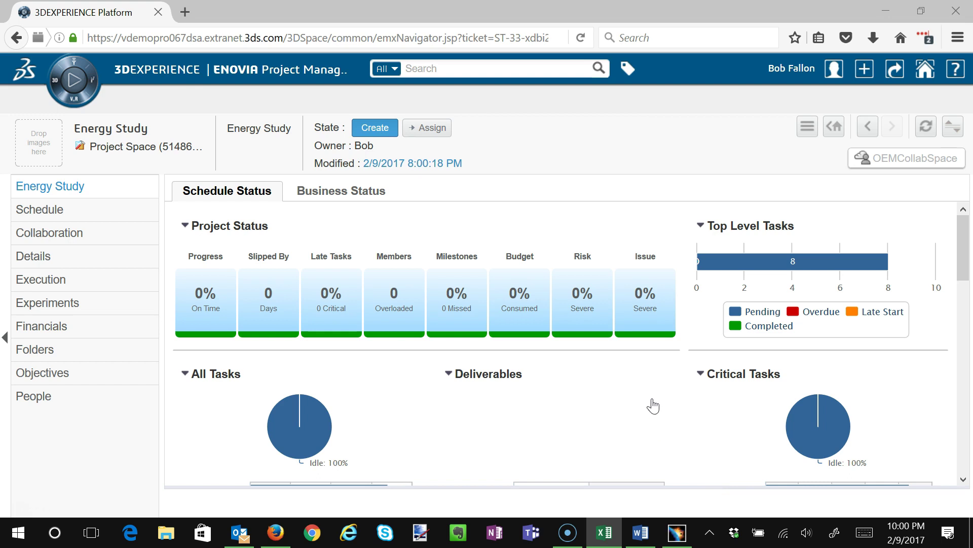
pyautogui.click(40, 212)
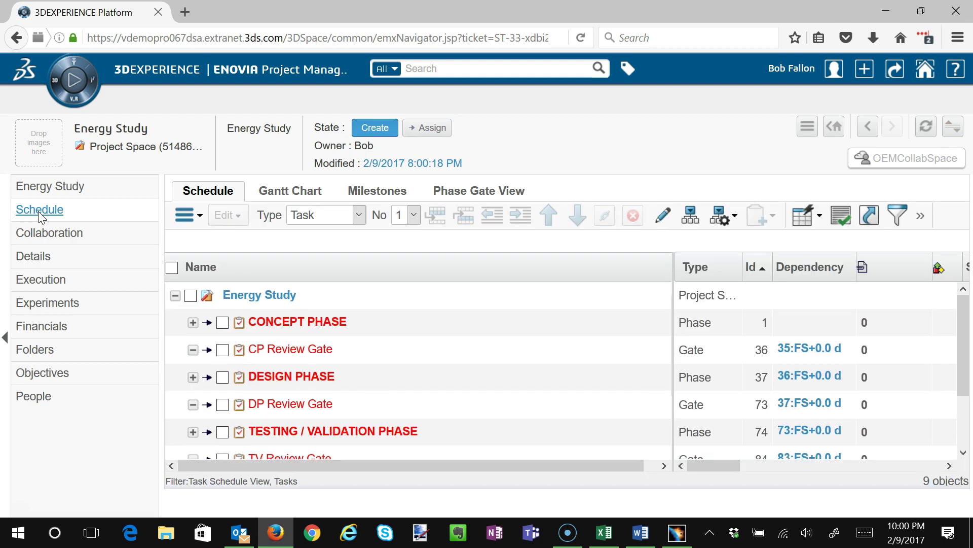
pyautogui.click(197, 324)
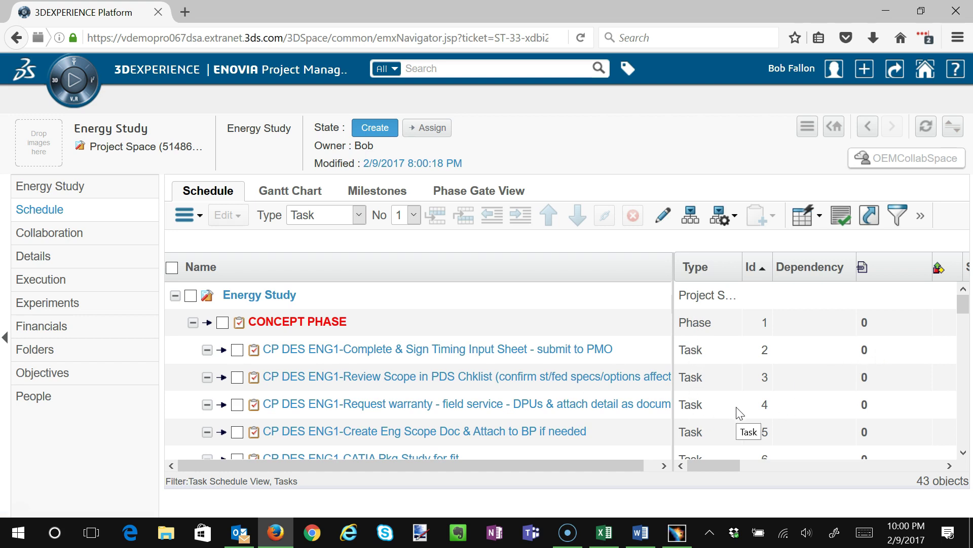
pyautogui.moveTo(966, 307); pyautogui.dragTo(966, 314)
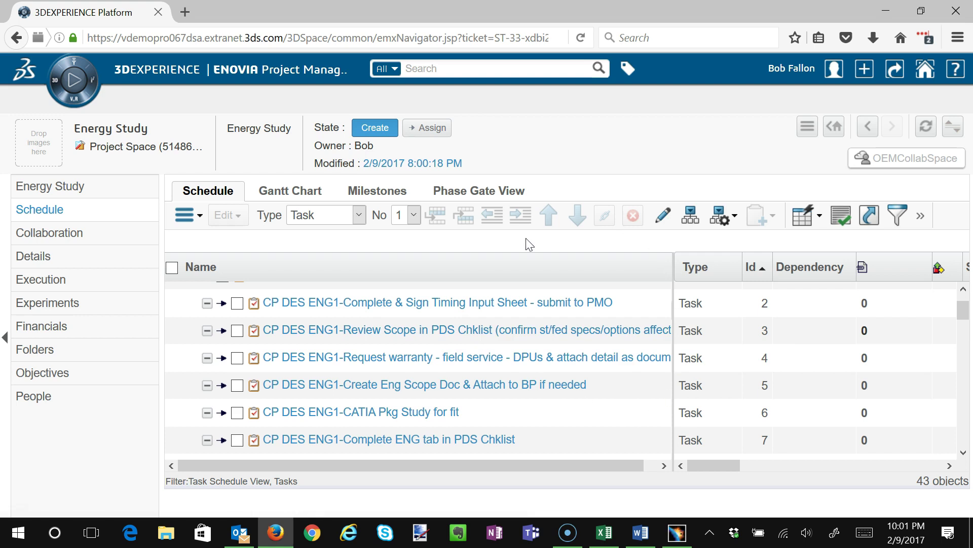
# Switch the Energy Study schedule table to the Allocation View
pyautogui.click(820, 227)
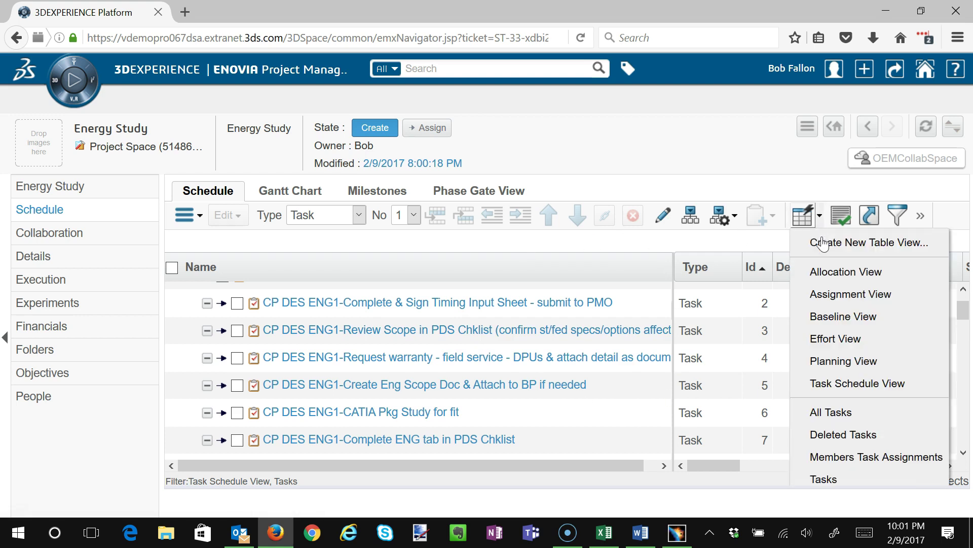
pyautogui.click(824, 272)
# Add the person listed directly above Techno CompanyRep and the one directly above VPLM Administration User as members of the Energy Study project
pyautogui.click(31, 398)
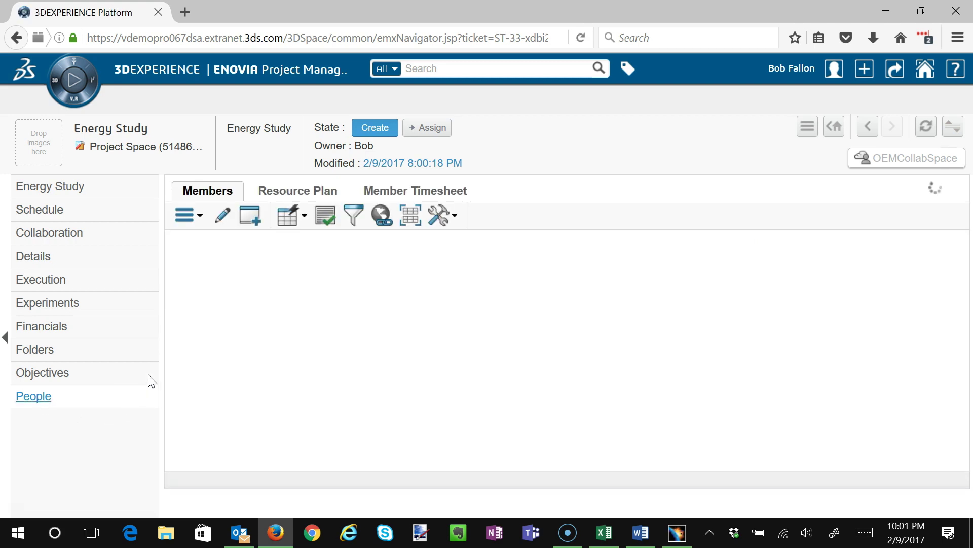
pyautogui.click(197, 217)
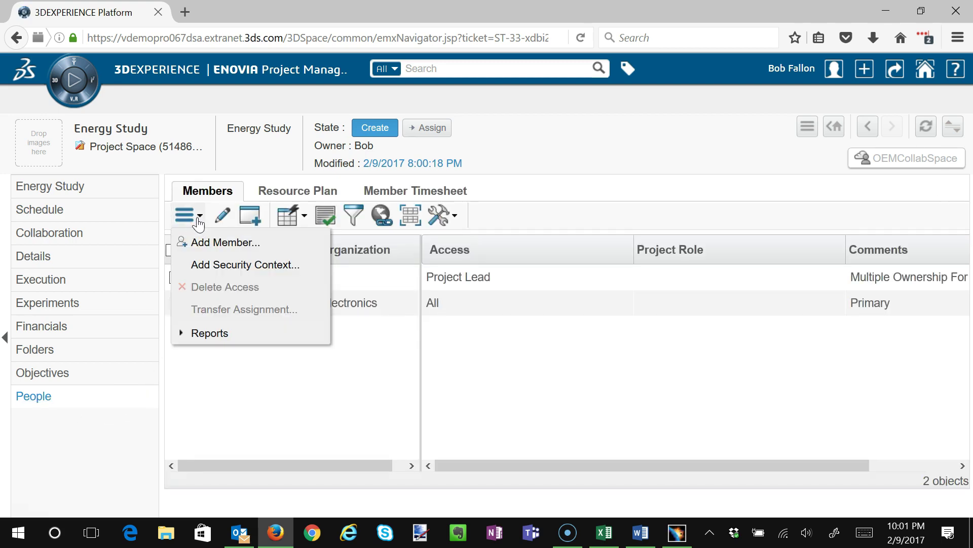
pyautogui.click(212, 243)
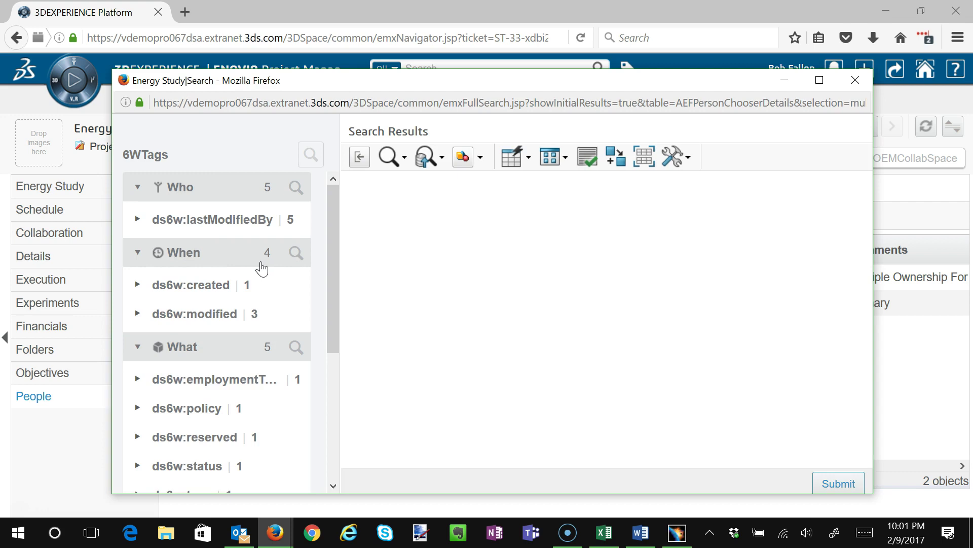
pyautogui.moveTo(864, 256); pyautogui.dragTo(865, 431)
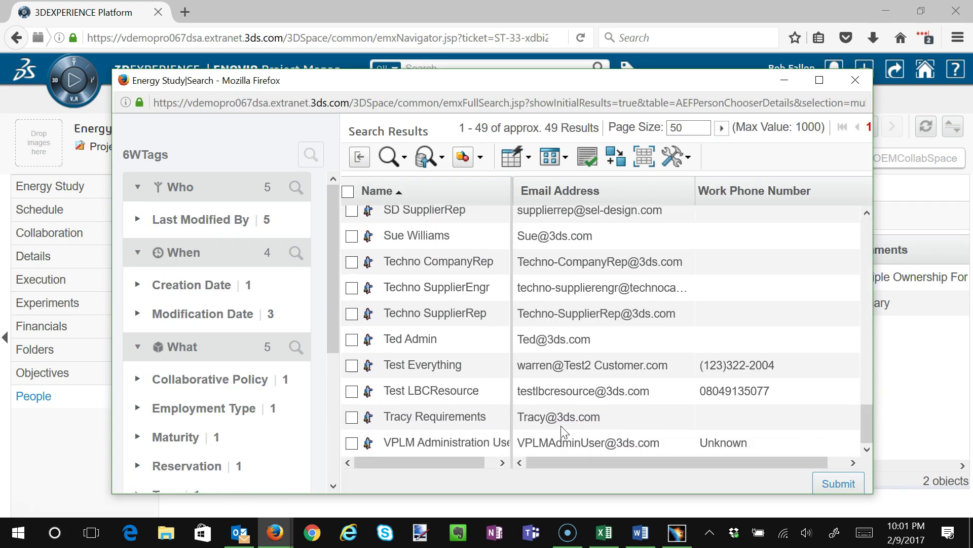
pyautogui.click(352, 416)
pyautogui.click(352, 237)
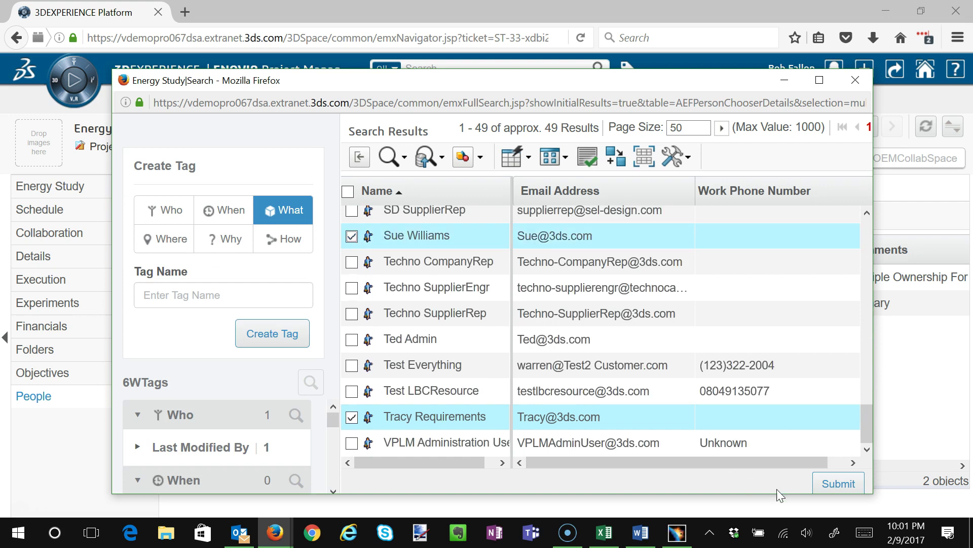
pyautogui.click(838, 483)
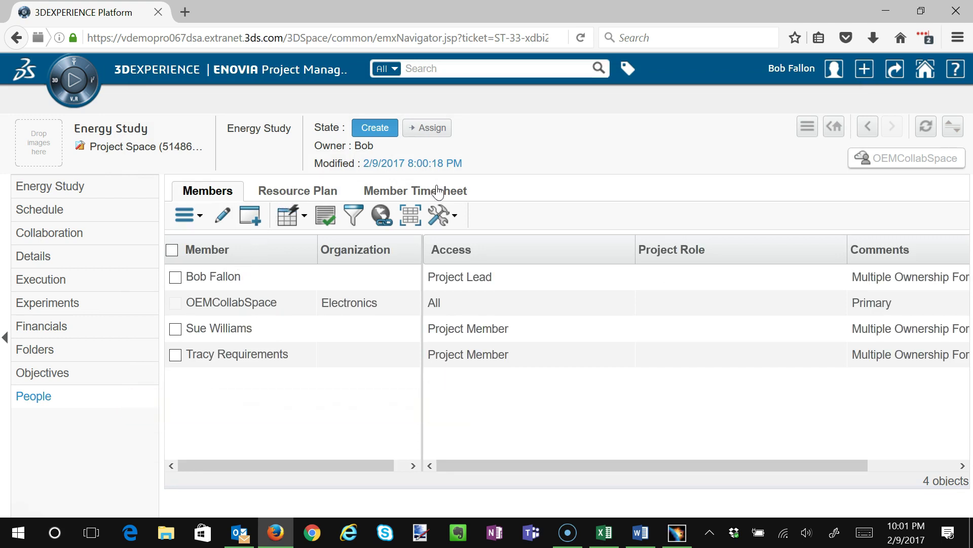
pyautogui.click(199, 221)
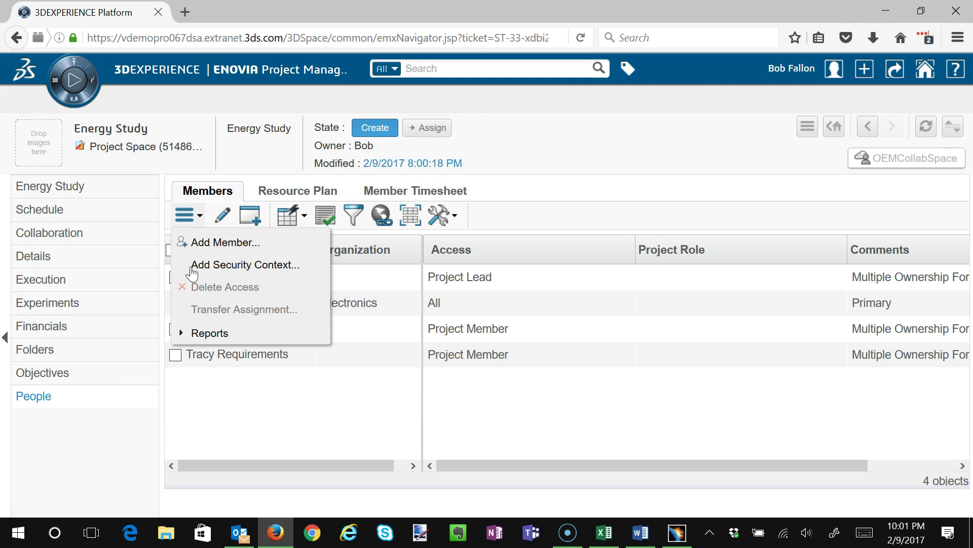
pyautogui.click(191, 336)
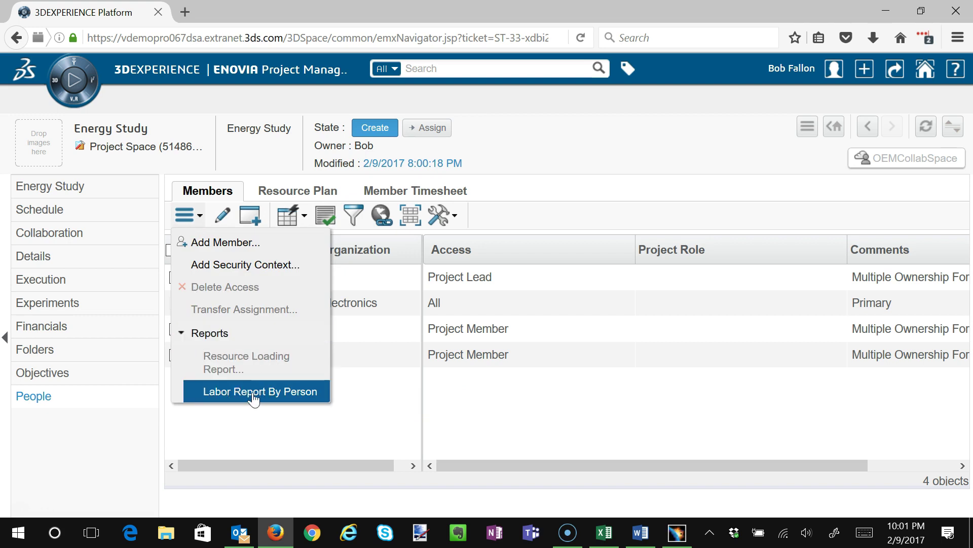
pyautogui.click(510, 419)
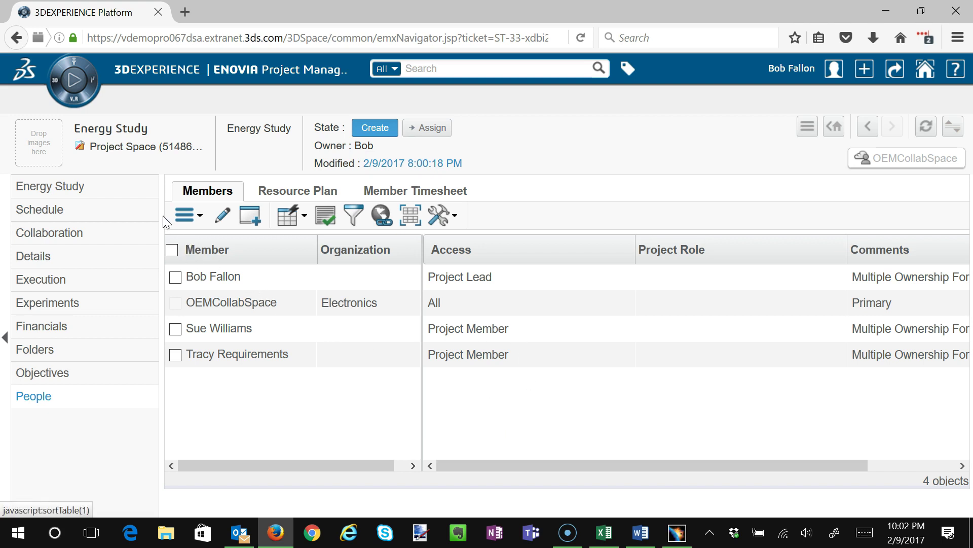
# In the project schedule, allocate 10% of the project lead and 50% of each other member to the Complete & Sign Timing Input Sheet task
pyautogui.click(58, 216)
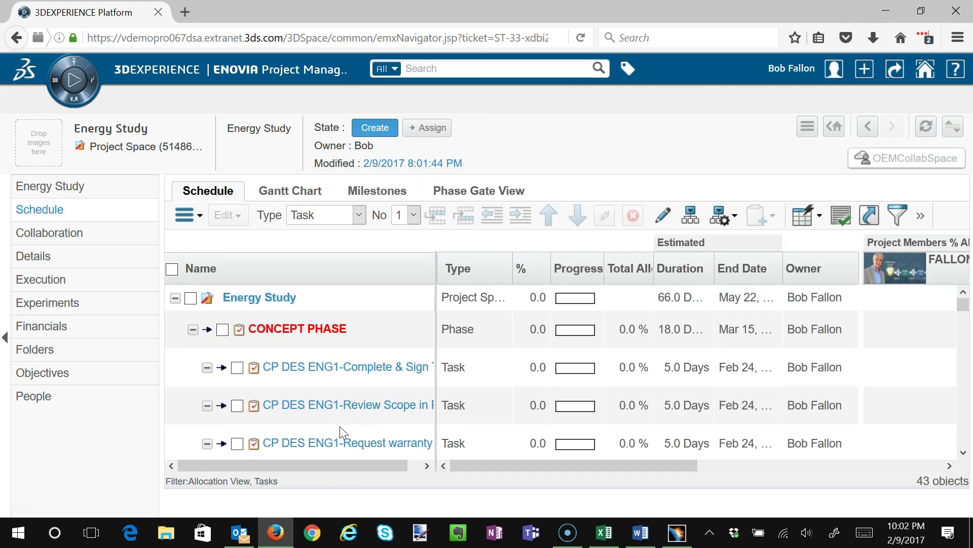
pyautogui.moveTo(436, 334); pyautogui.dragTo(386, 338)
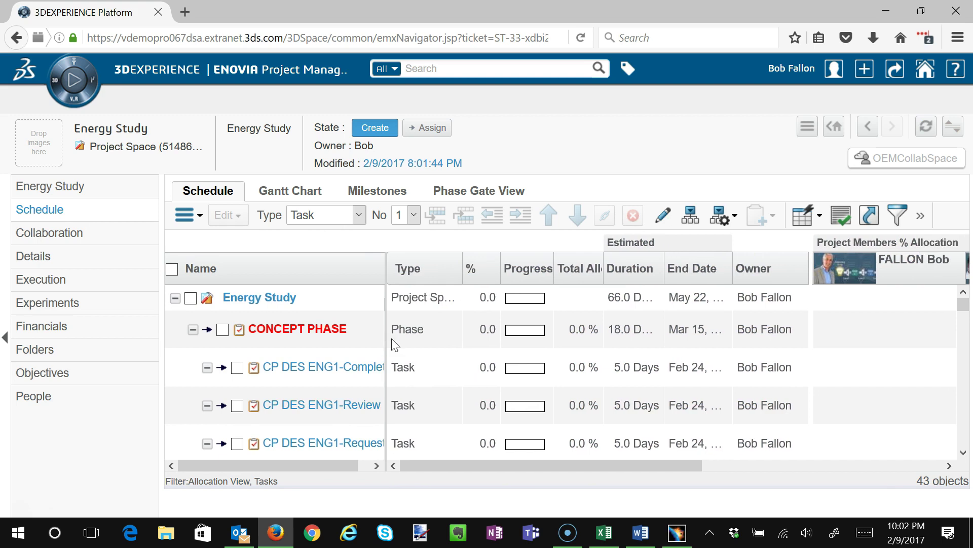
pyautogui.moveTo(473, 465); pyautogui.dragTo(648, 452)
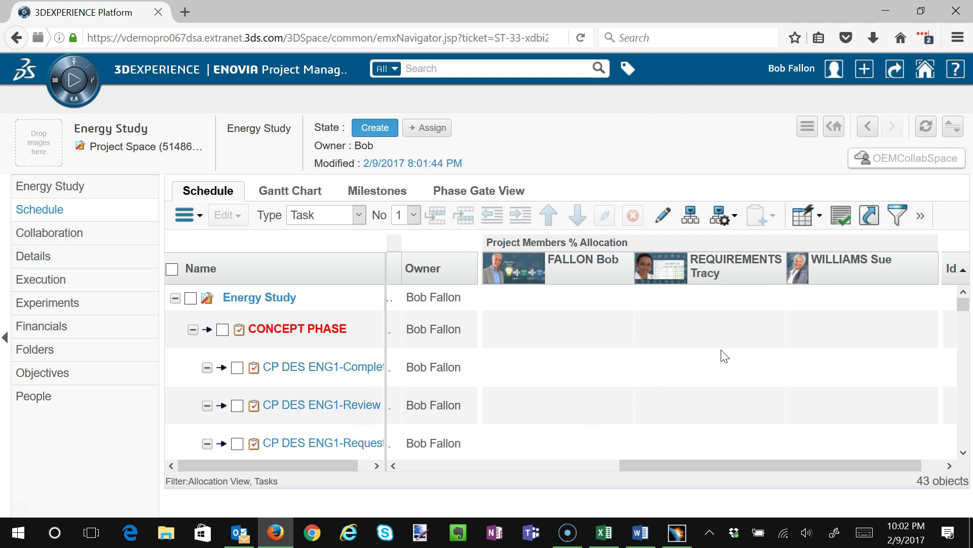
pyautogui.moveTo(708, 365)
pyautogui.click(703, 374)
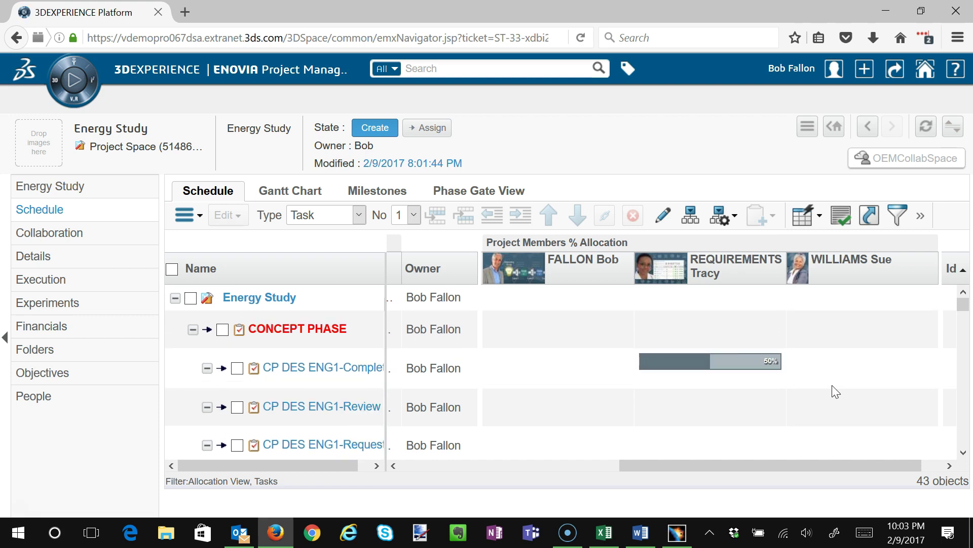
pyautogui.click(857, 378)
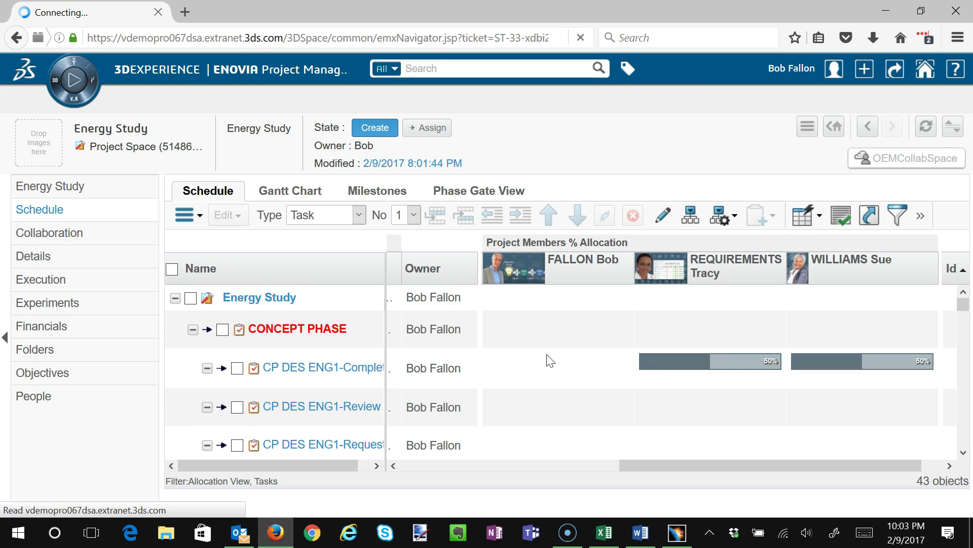
pyautogui.click(493, 374)
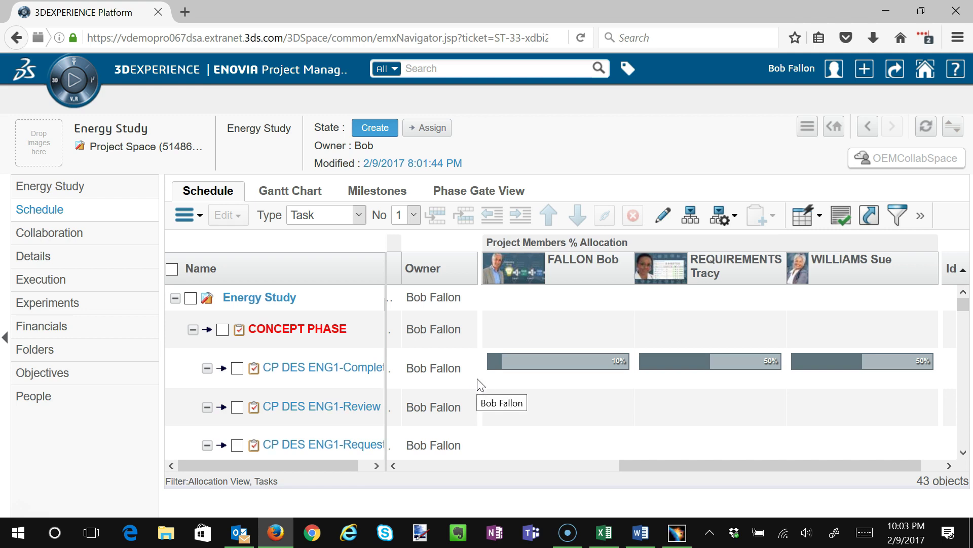
# Allocate the second listed project member 50% to the Review Scope task and 100% to the Request warranty task
pyautogui.moveTo(546, 367)
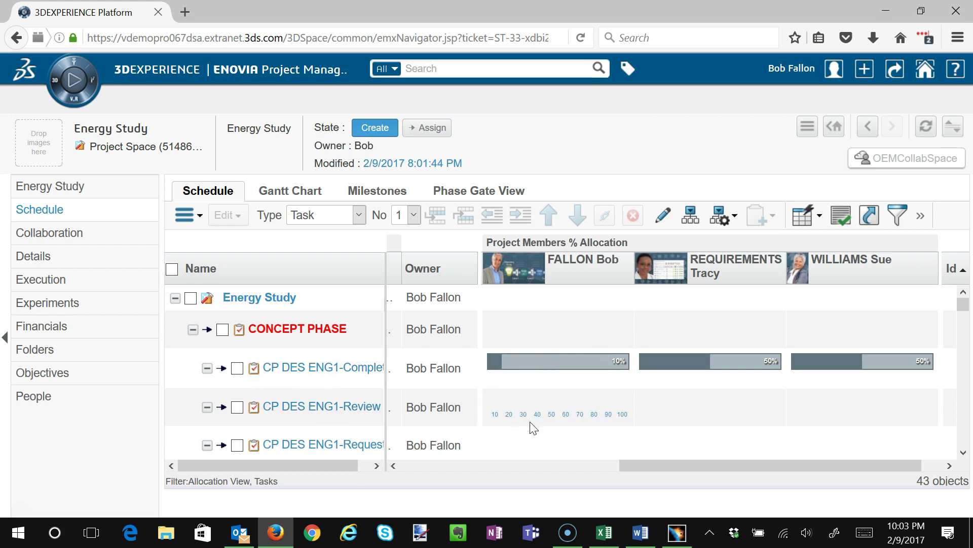
pyautogui.moveTo(714, 419)
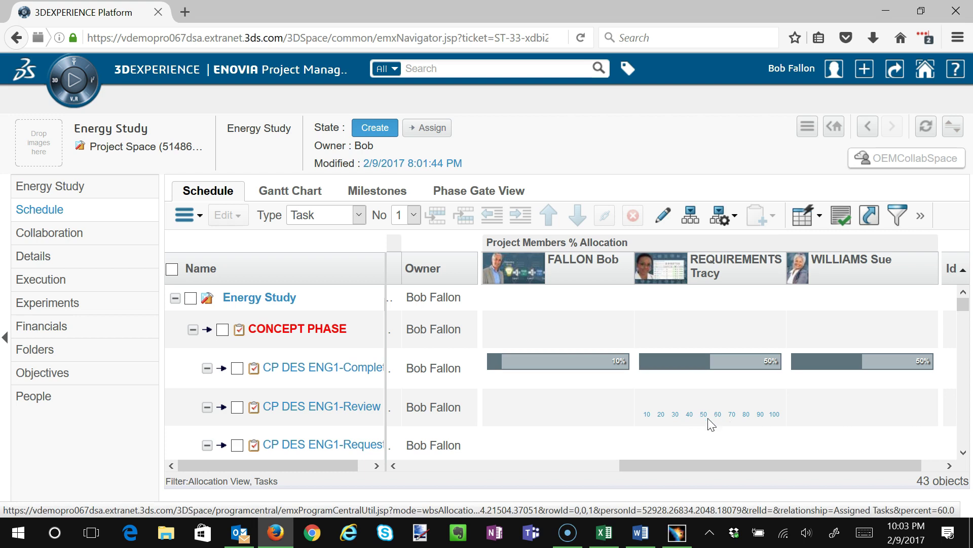
pyautogui.click(703, 418)
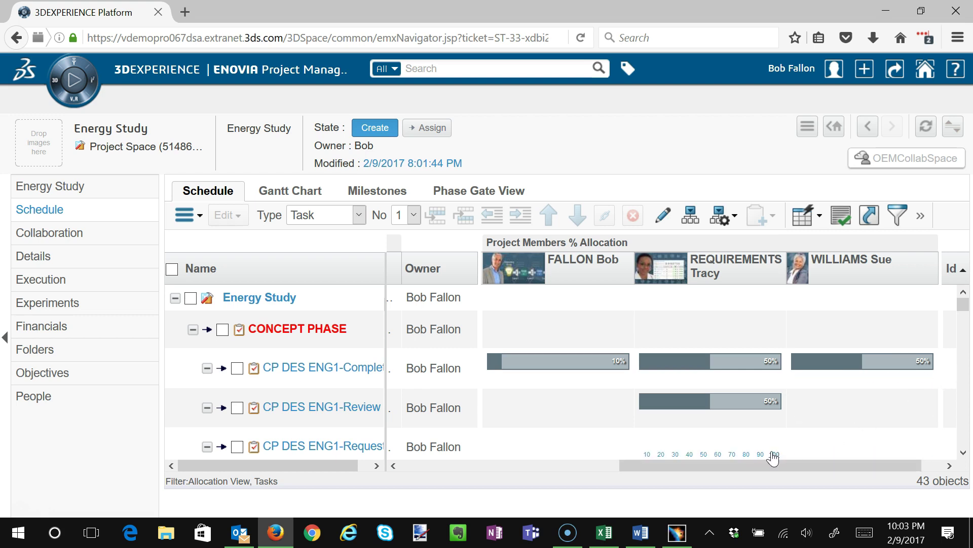
pyautogui.click(774, 455)
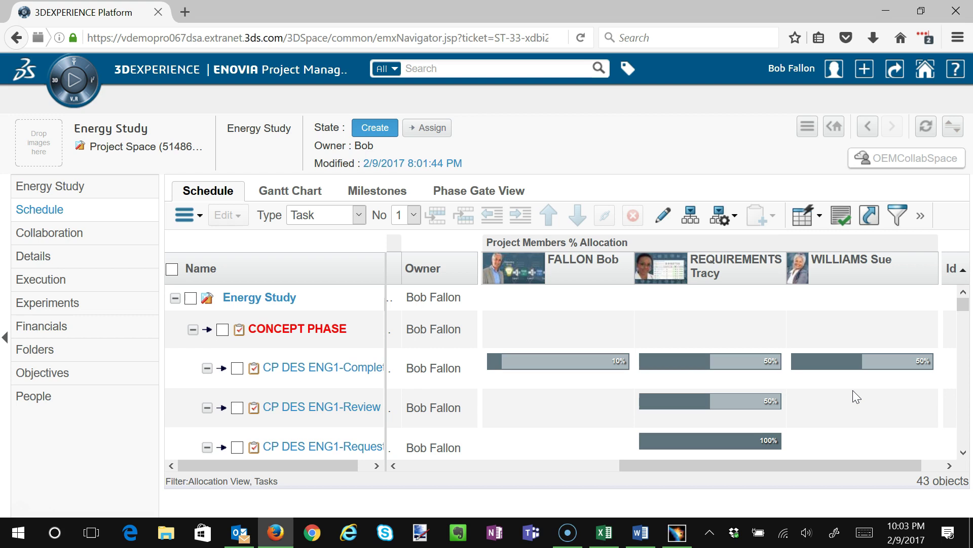
# Open the Complete & Sign Timing Input Sheet task in a maximized window and insert two subtasks of type Task under it
pyautogui.click(305, 368)
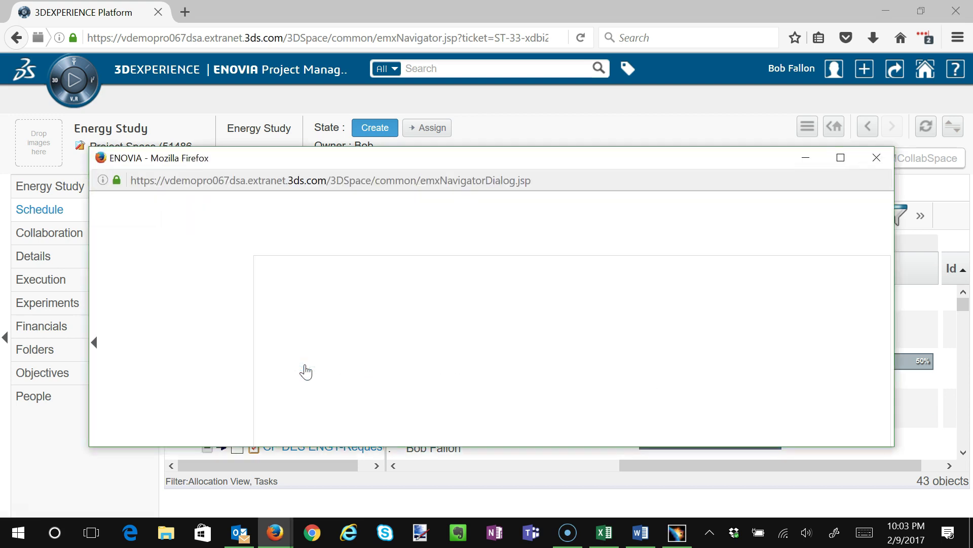
pyautogui.doubleClick(347, 159)
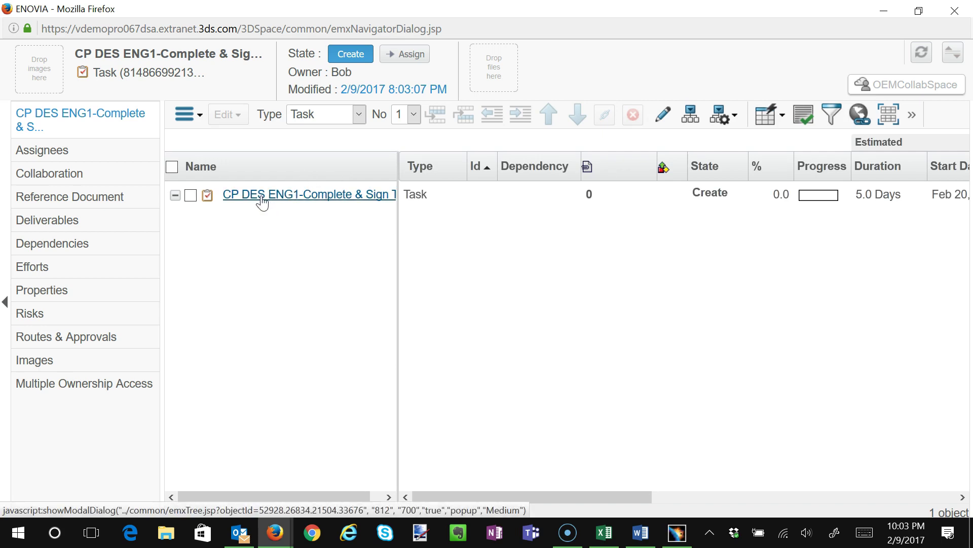
pyautogui.click(191, 196)
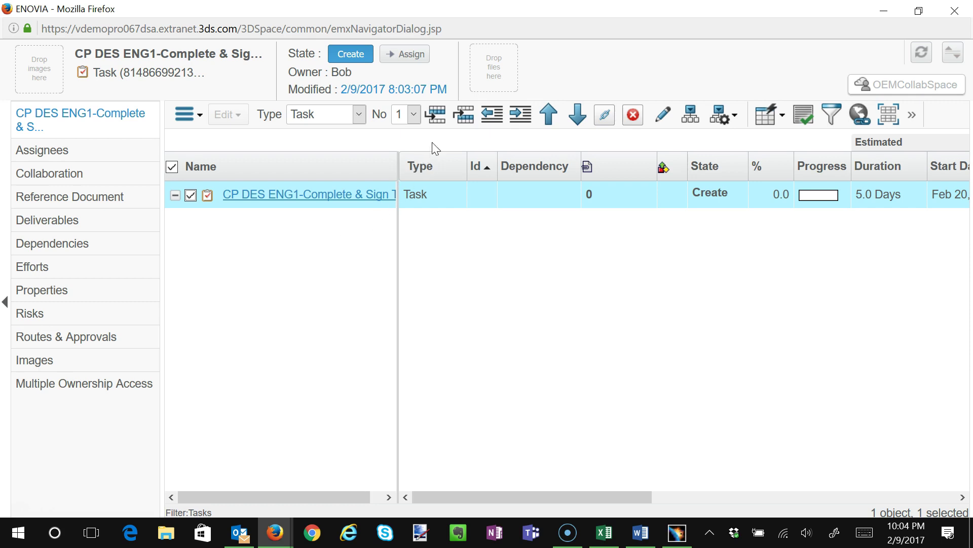
pyautogui.click(413, 115)
pyautogui.click(406, 150)
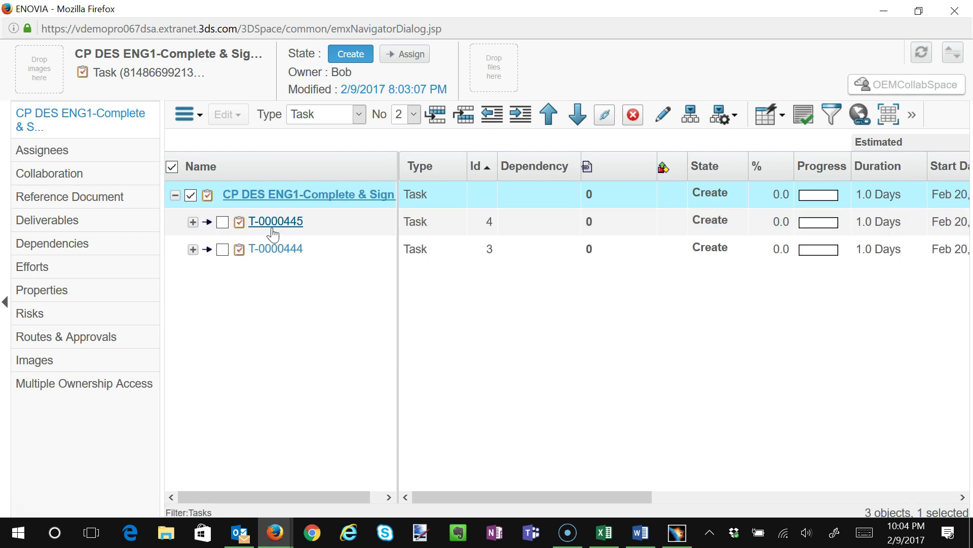
# Rename the two new subtasks, calling the upper one Work 1 and the lower one Work 2
pyautogui.click(663, 114)
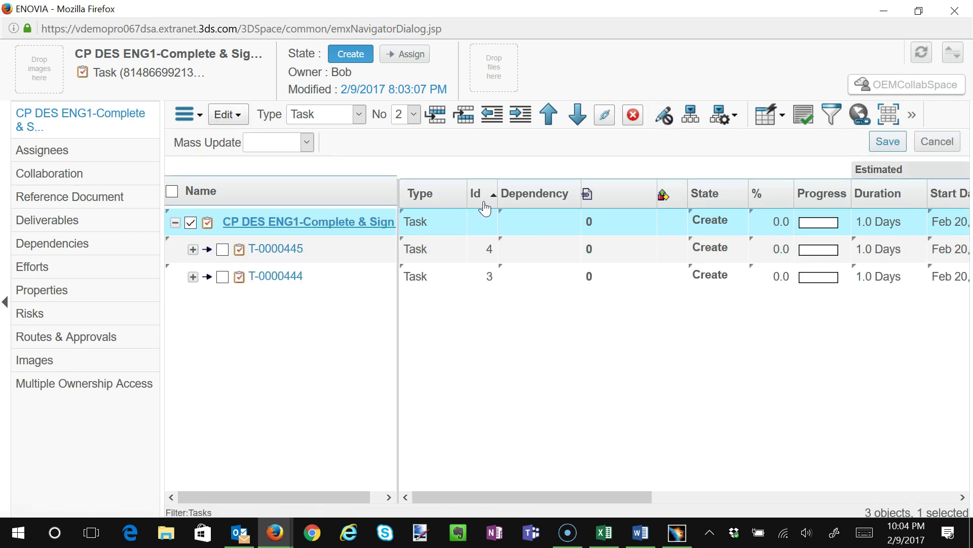
pyautogui.click(310, 249)
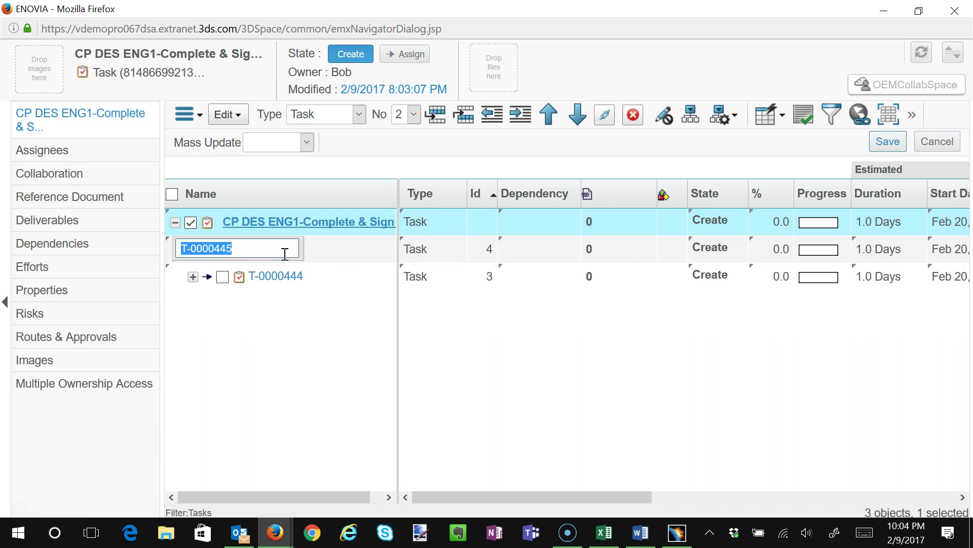
pyautogui.write('Work 1')
pyautogui.click(356, 276)
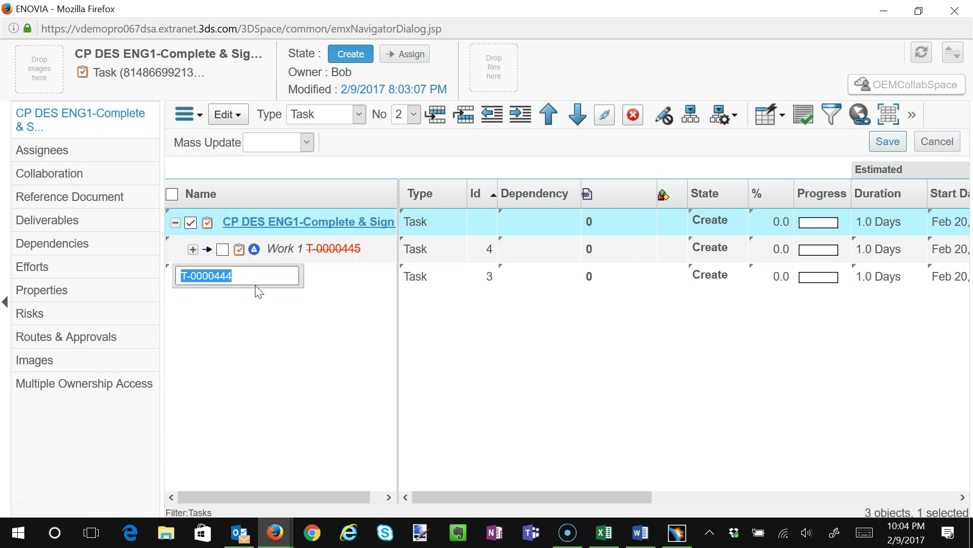
pyautogui.write('Work 2')
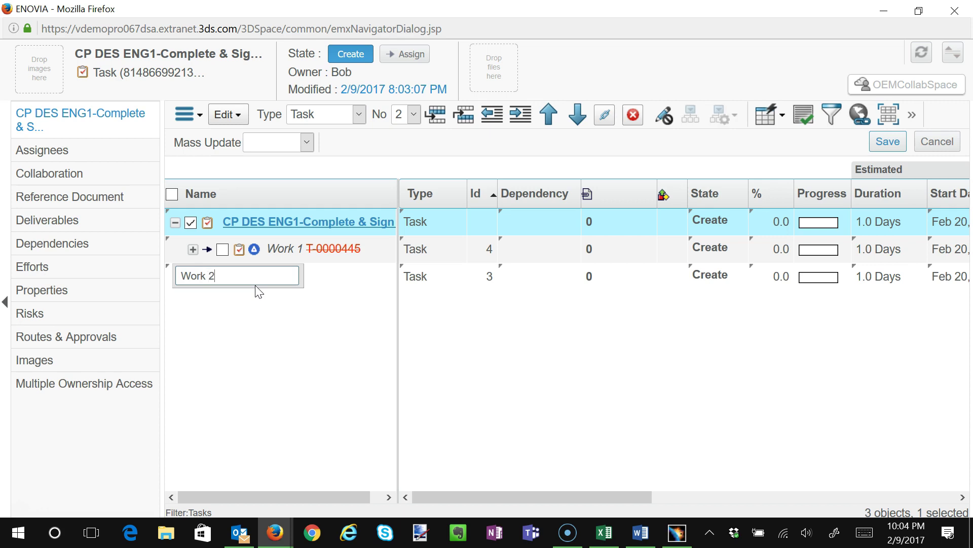
pyautogui.press('Return')
# Set Work 2's duration to 2 d and its dependency to 4:FS+2.0 d, save the edits, and close the task window
pyautogui.click(526, 278)
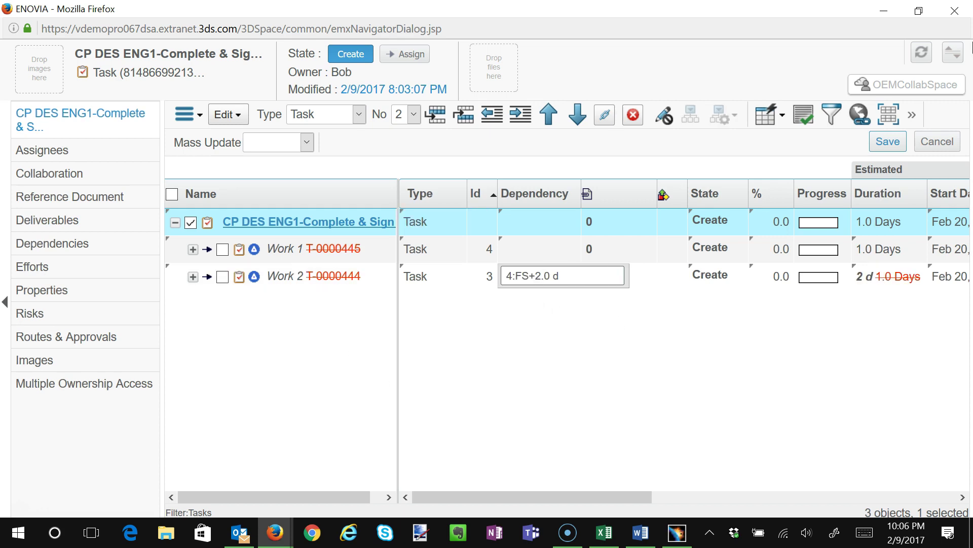
pyautogui.click(632, 256)
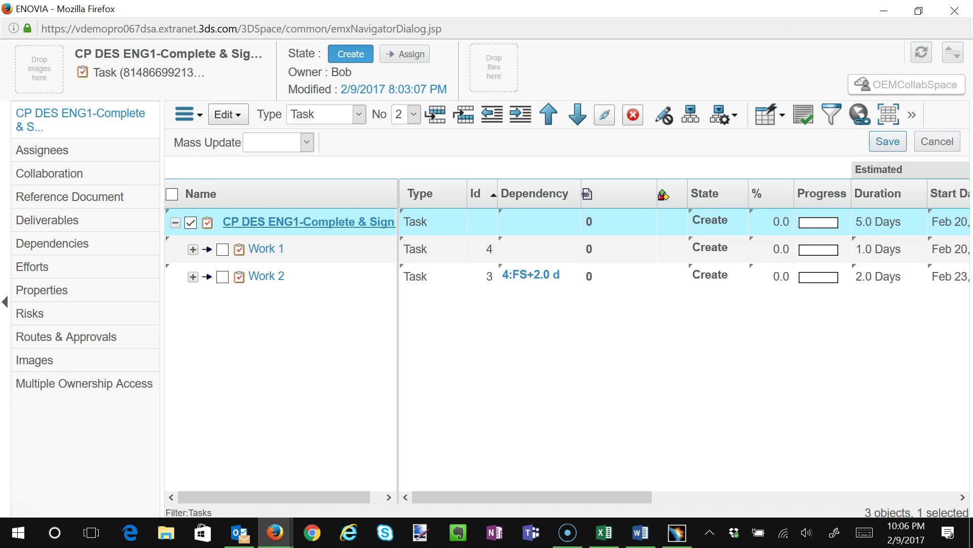
pyautogui.click(955, 11)
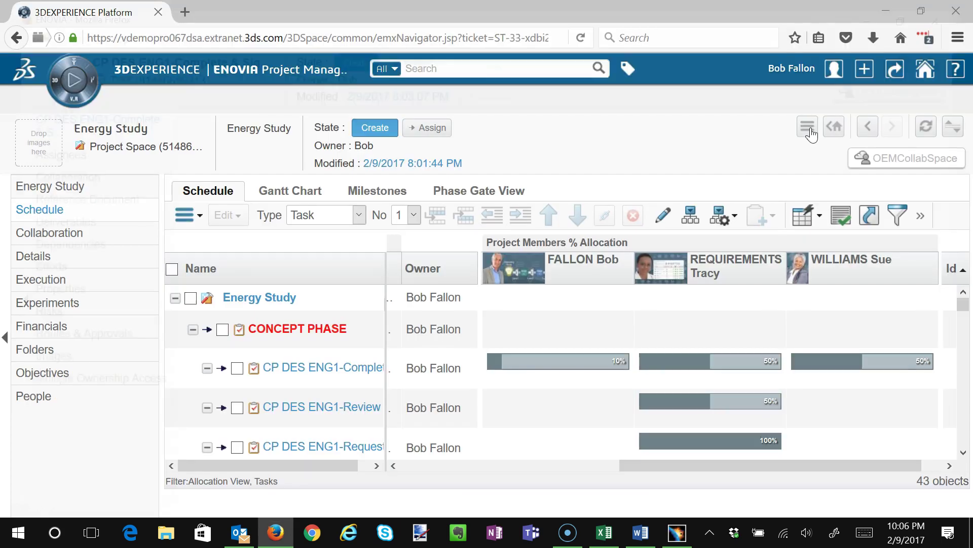
# Refresh the schedule and examine the Work 1 and Work 2 bars and their dependency in the Gantt chart
pyautogui.click(925, 126)
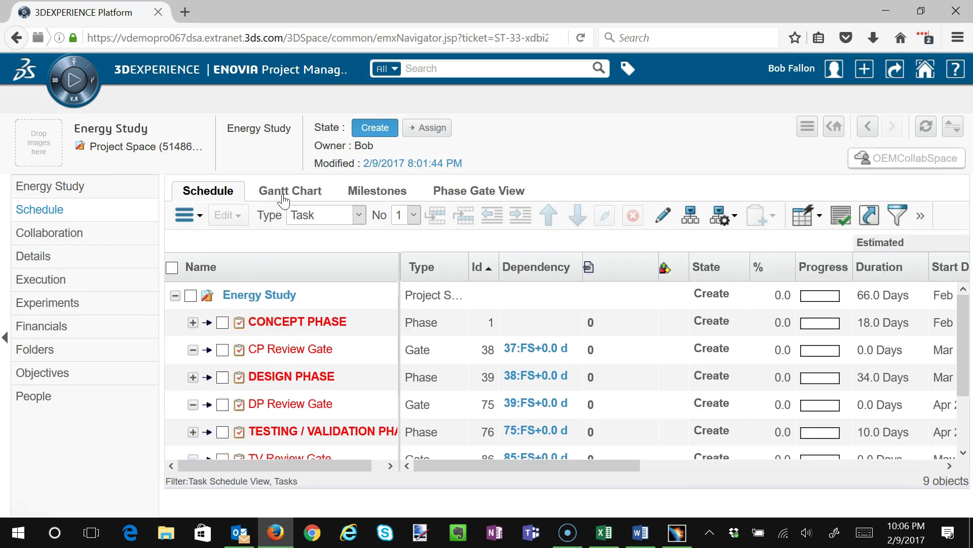
pyautogui.click(283, 192)
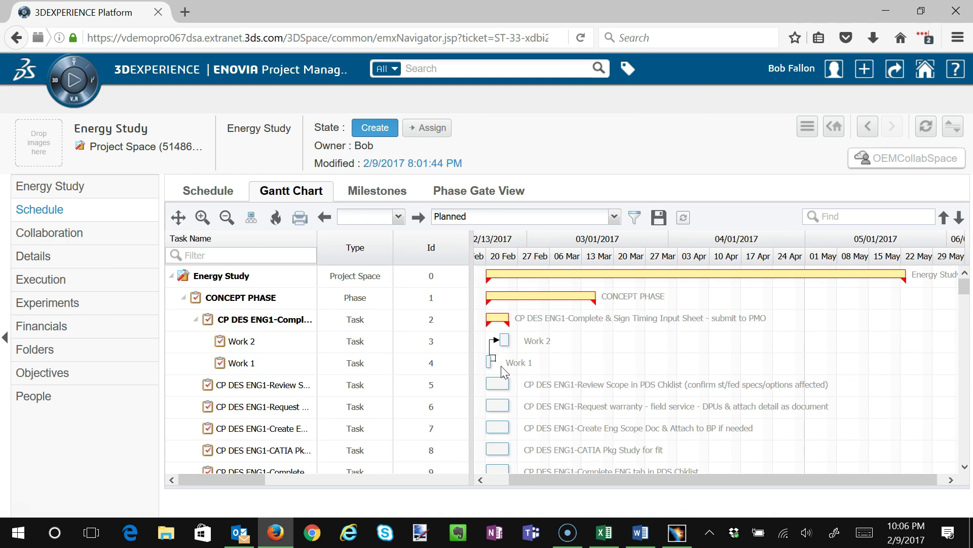
pyautogui.moveTo(508, 320)
pyautogui.moveTo(489, 363)
# Return to the schedule table and expand the Concept Phase to list its tasks
pyautogui.click(205, 192)
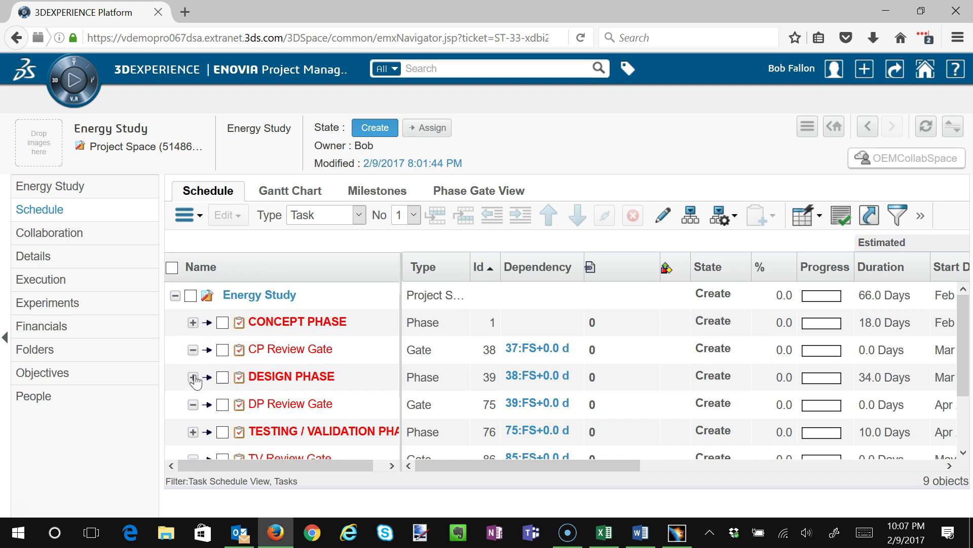
pyautogui.click(193, 323)
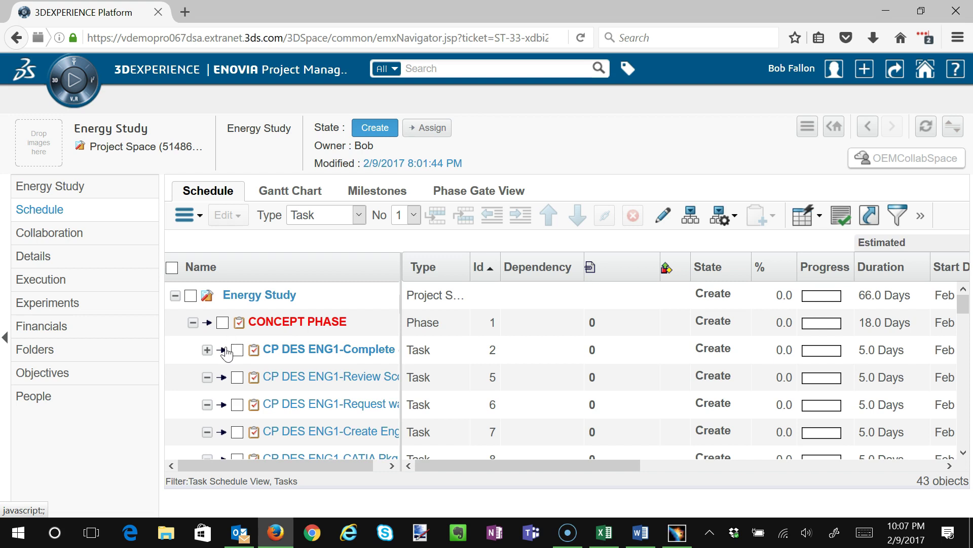
# Add the existing part 3_4 in bolts HS as a deliverable of the CP DES ENG1-Review Scope task
pyautogui.click(282, 380)
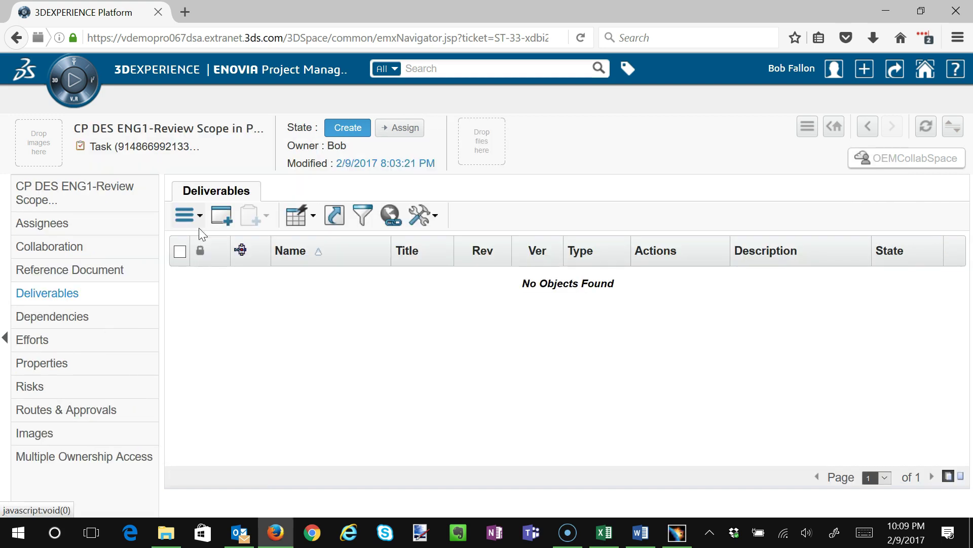
pyautogui.click(199, 216)
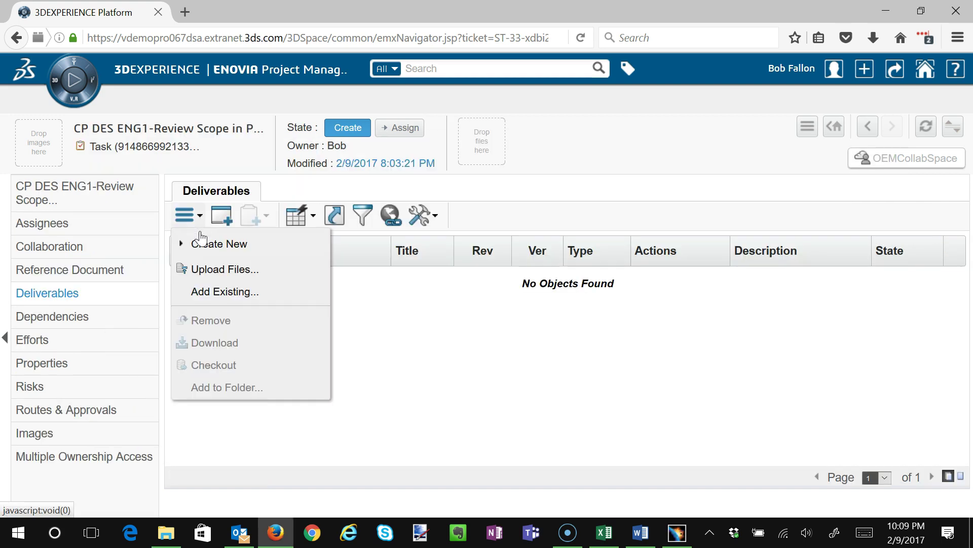
pyautogui.click(201, 297)
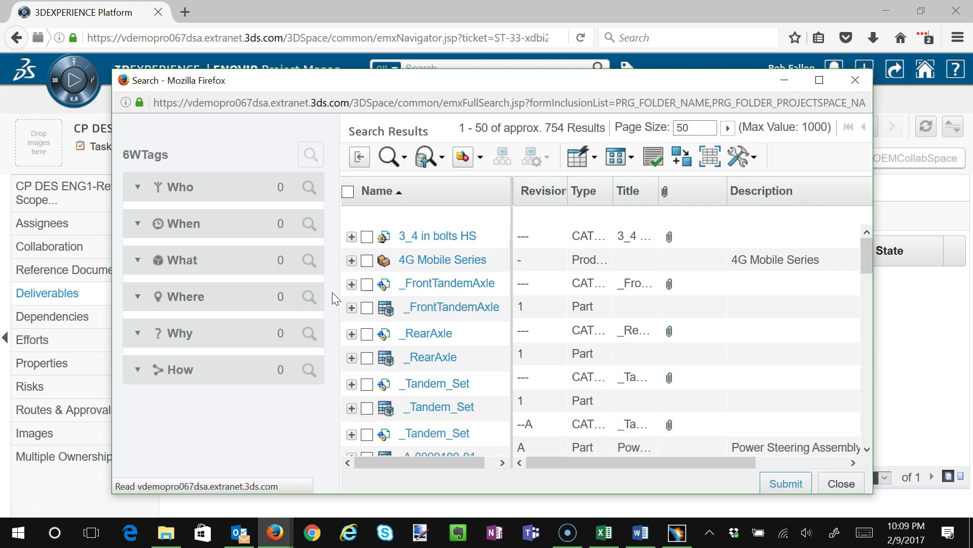
pyautogui.click(366, 219)
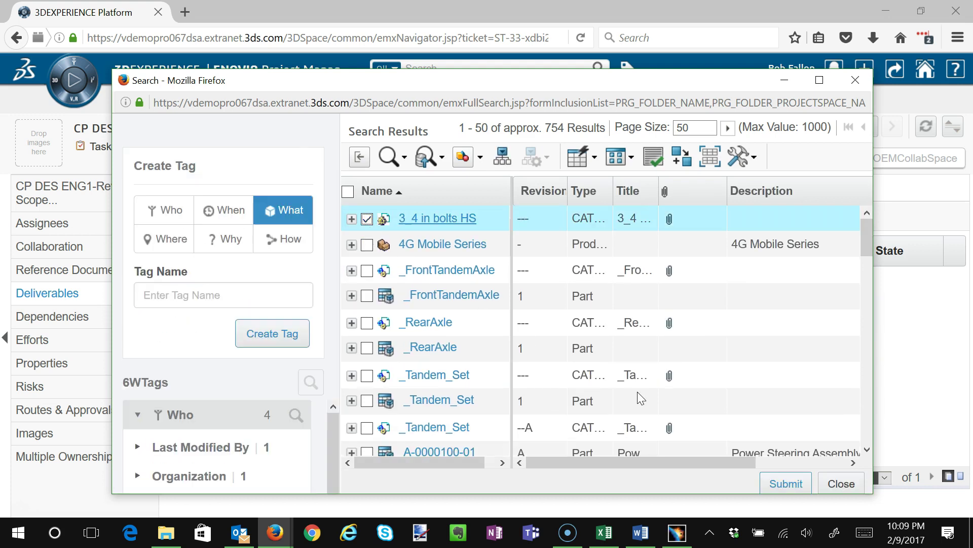
pyautogui.click(787, 484)
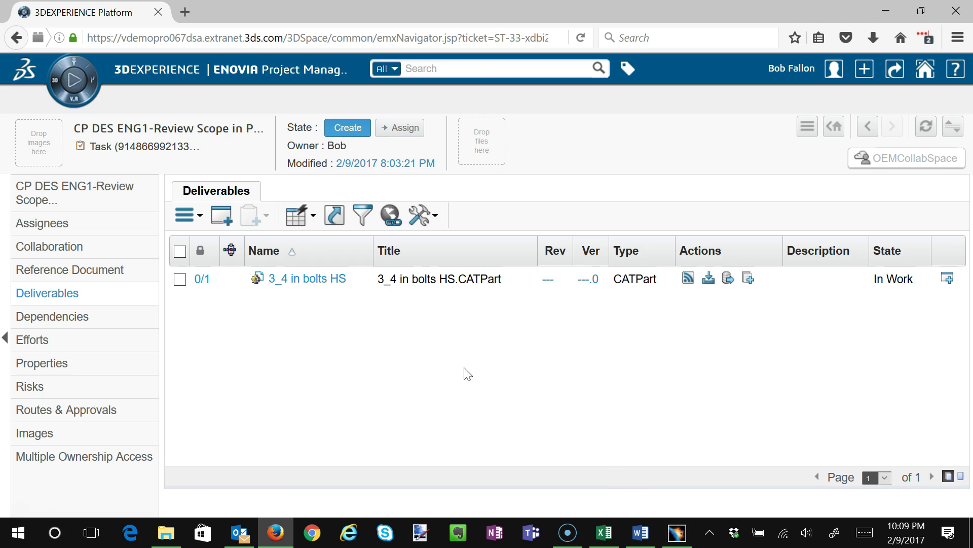
# Go to the home page, open the Safety Analysis project in the 2020 Electric Powertrain program, and display its schedule
pyautogui.click(926, 70)
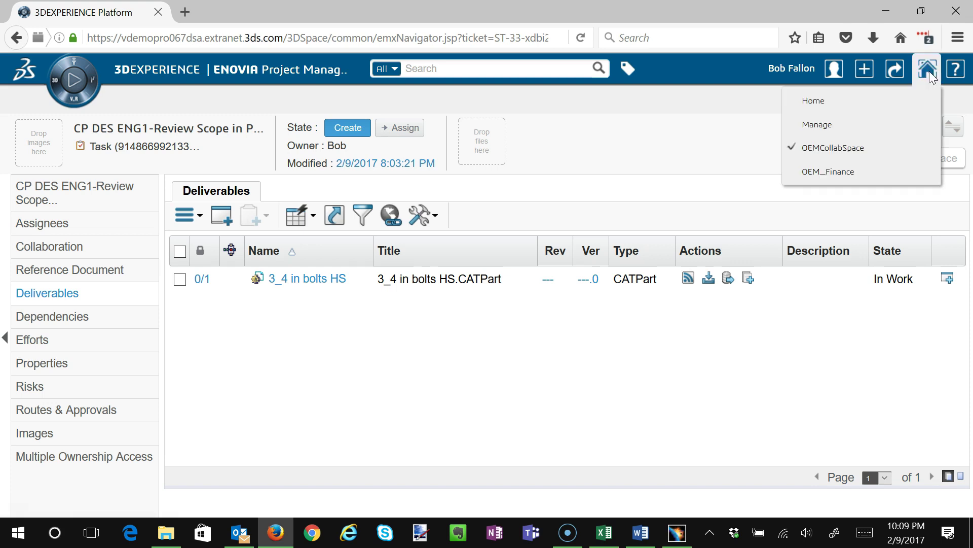
pyautogui.click(905, 100)
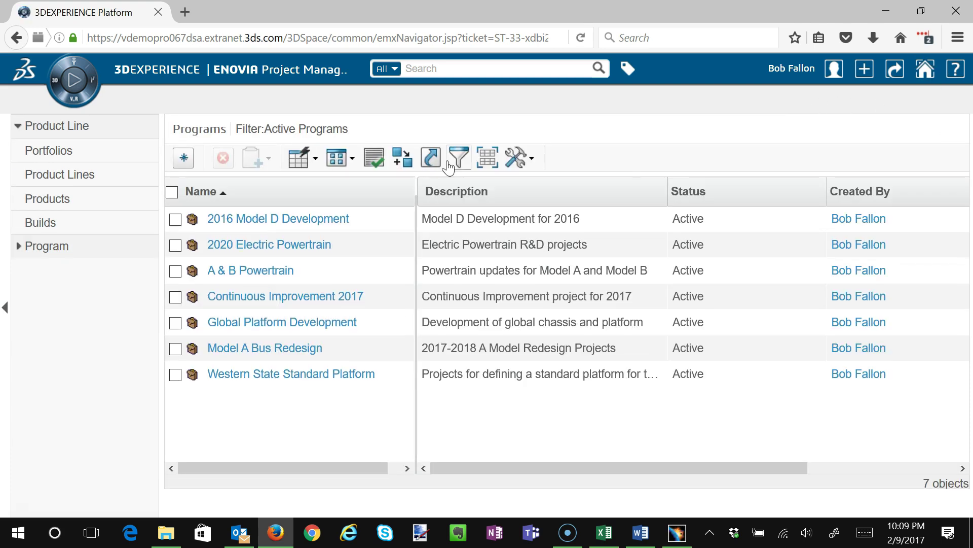
pyautogui.click(249, 247)
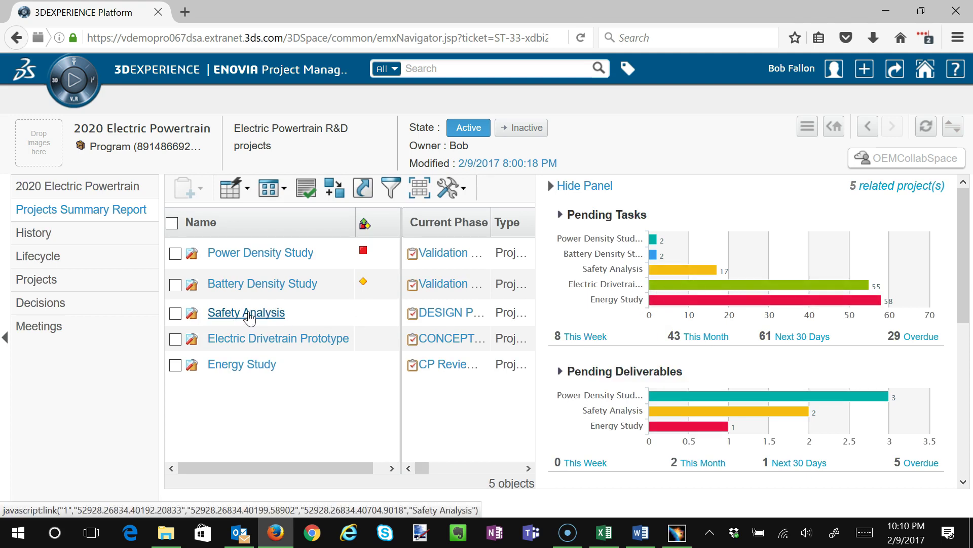
pyautogui.click(249, 313)
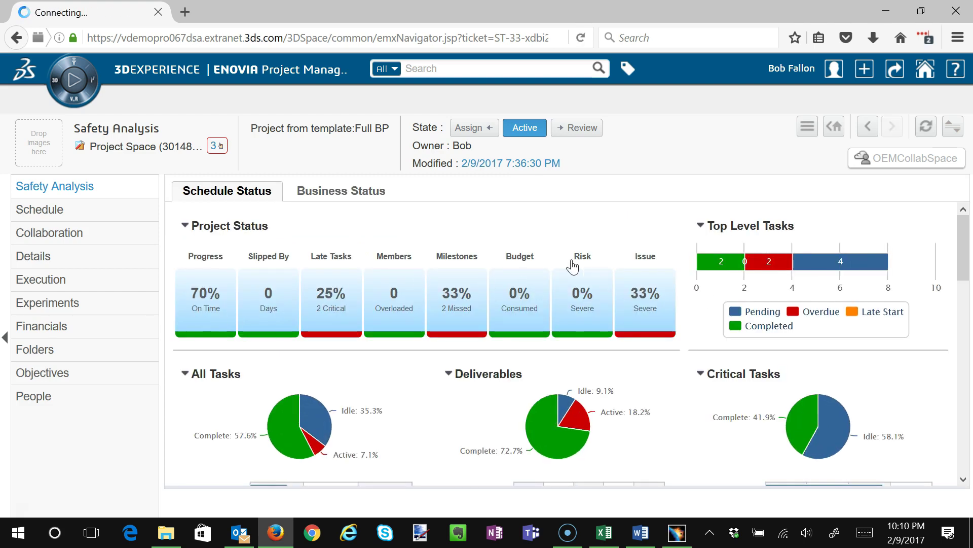
pyautogui.click(72, 218)
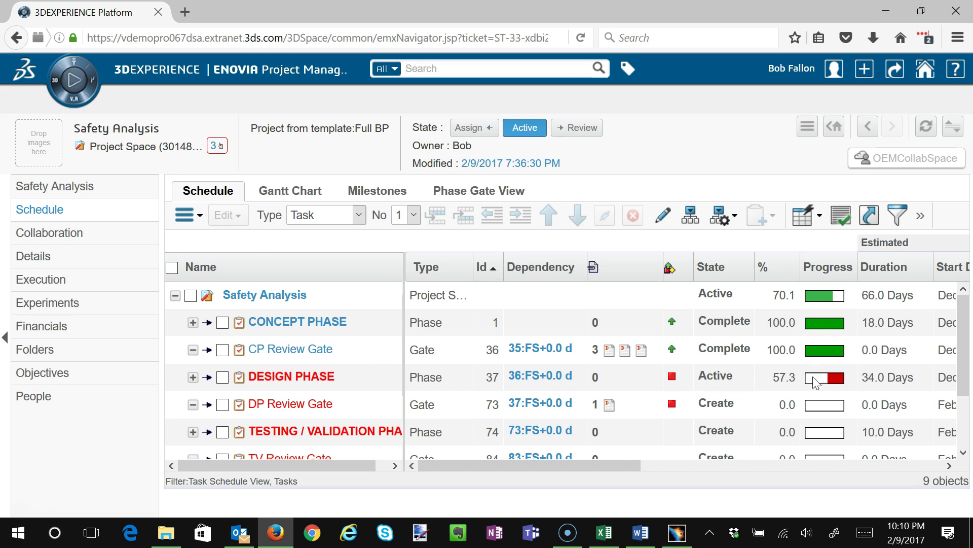
# Display the project's Phase Gate View and examine the dates and status of its phases and Gate 1
pyautogui.click(487, 195)
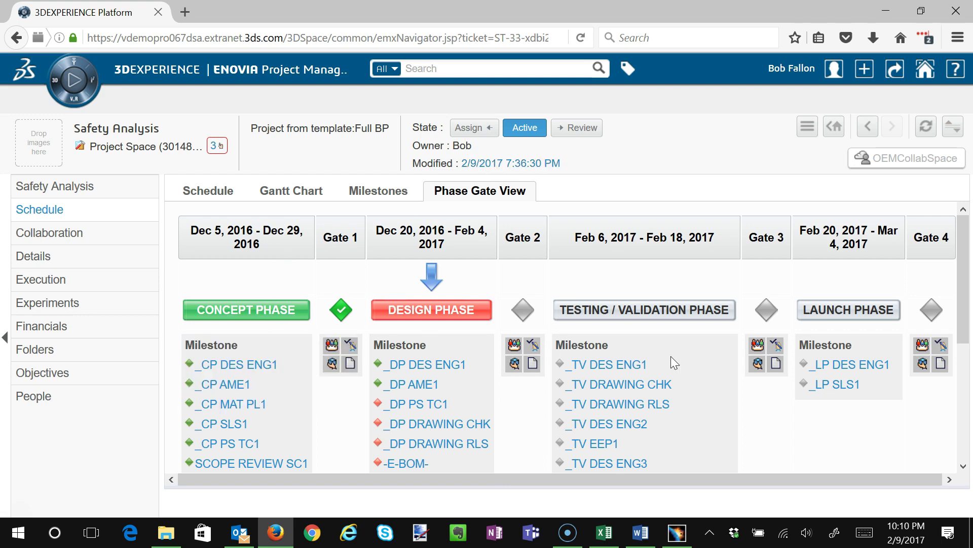
pyautogui.moveTo(611, 325)
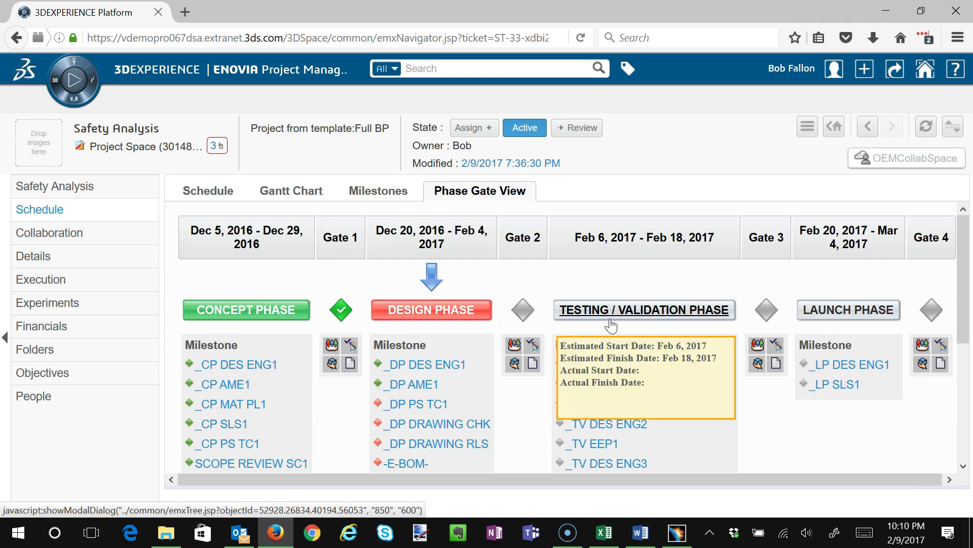
pyautogui.moveTo(675, 365)
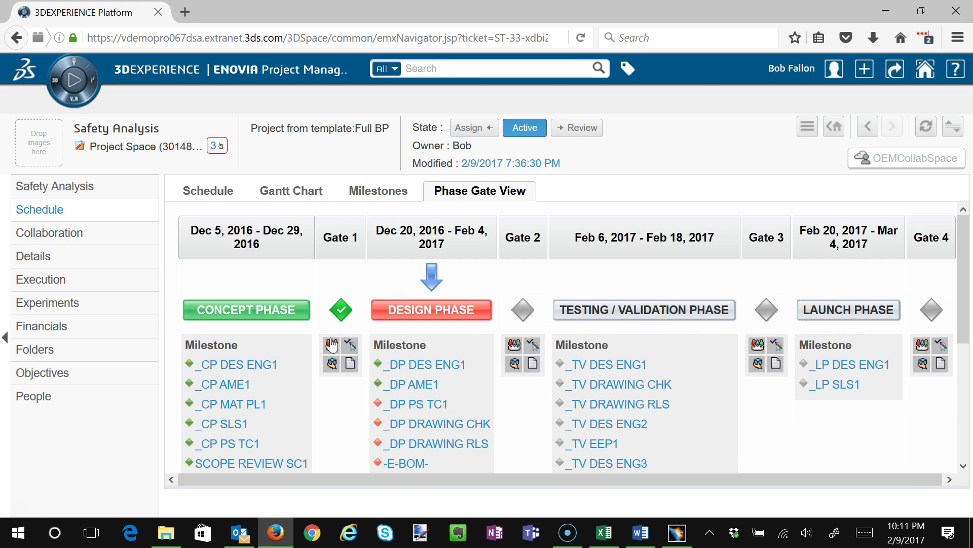
pyautogui.moveTo(259, 321)
pyautogui.moveTo(343, 321)
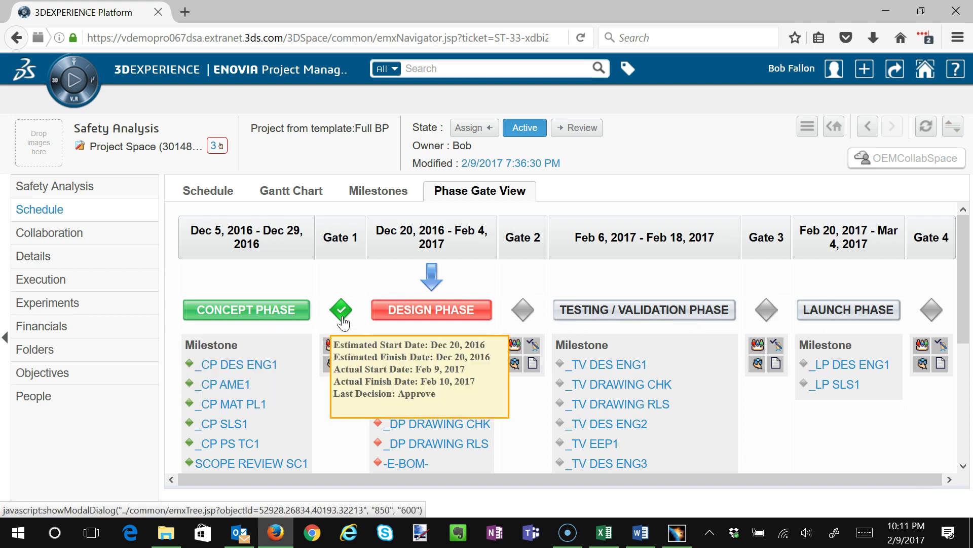
pyautogui.moveTo(396, 323)
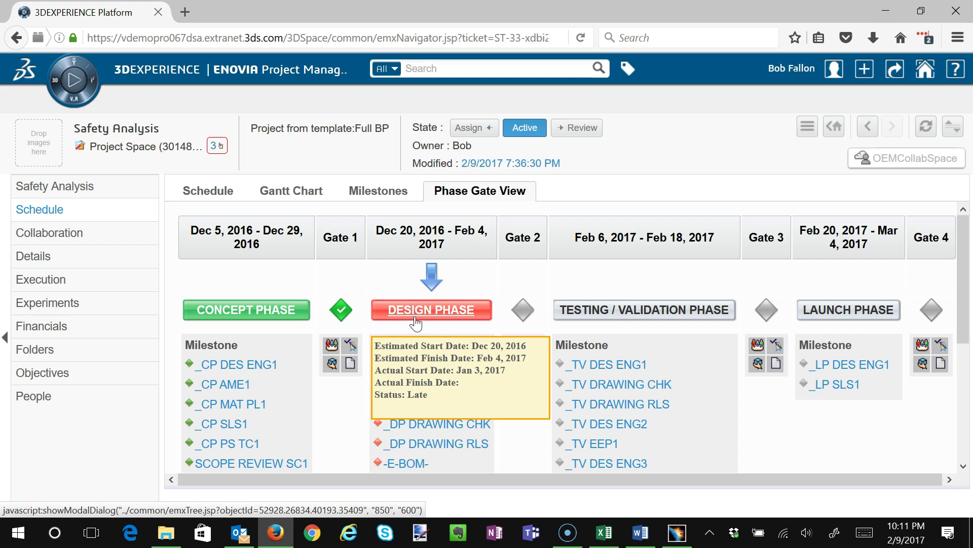
pyautogui.moveTo(201, 369)
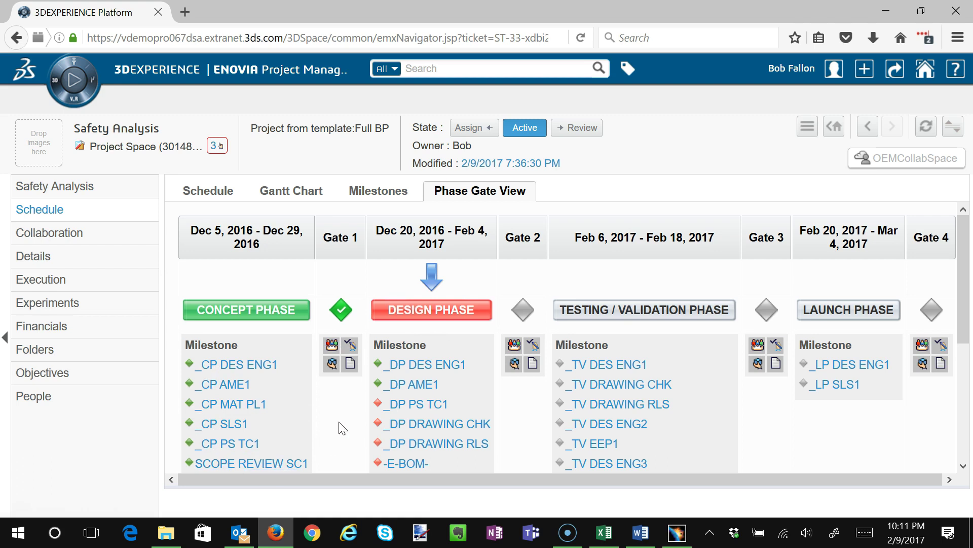
pyautogui.moveTo(408, 418)
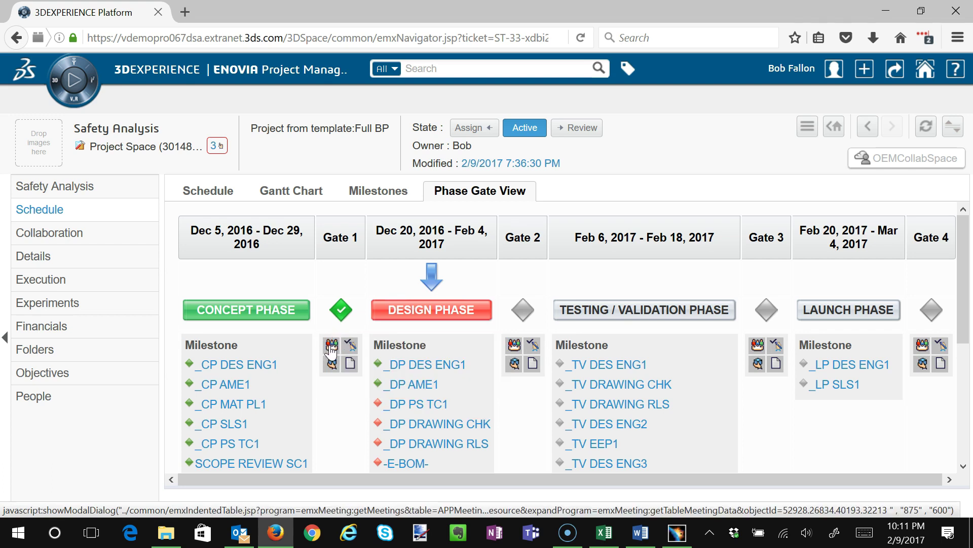
# Review the meetings and the deliverables attached to Gate 1, closing each window after viewing
pyautogui.click(332, 348)
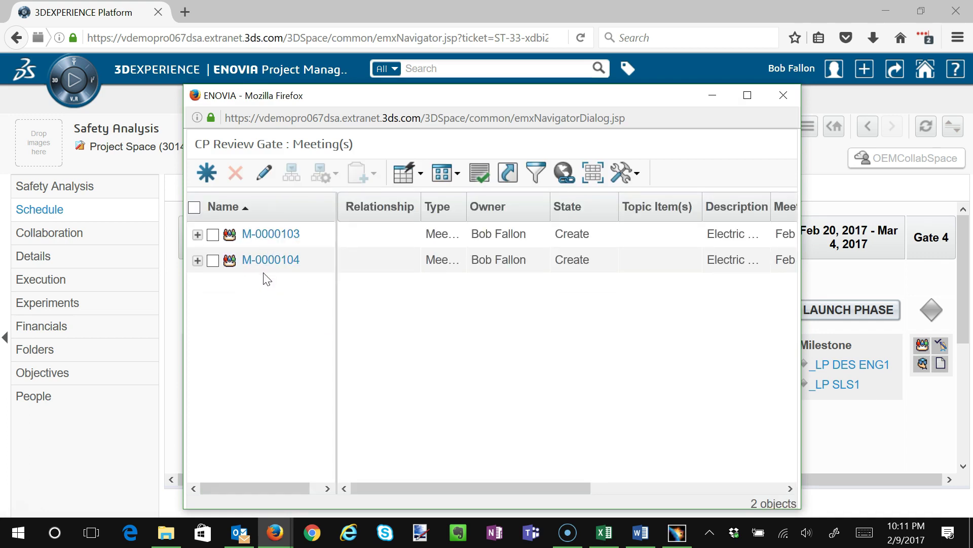
pyautogui.click(784, 97)
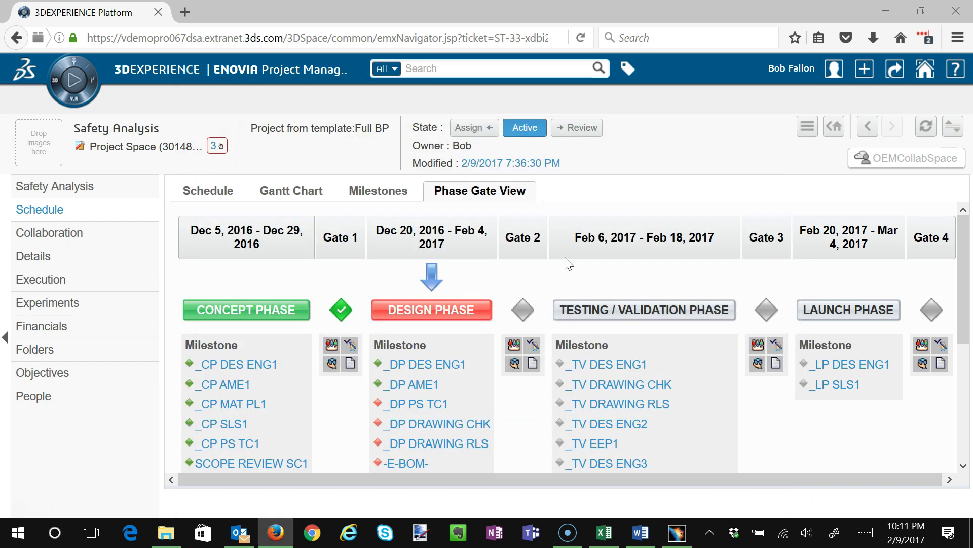
pyautogui.click(332, 364)
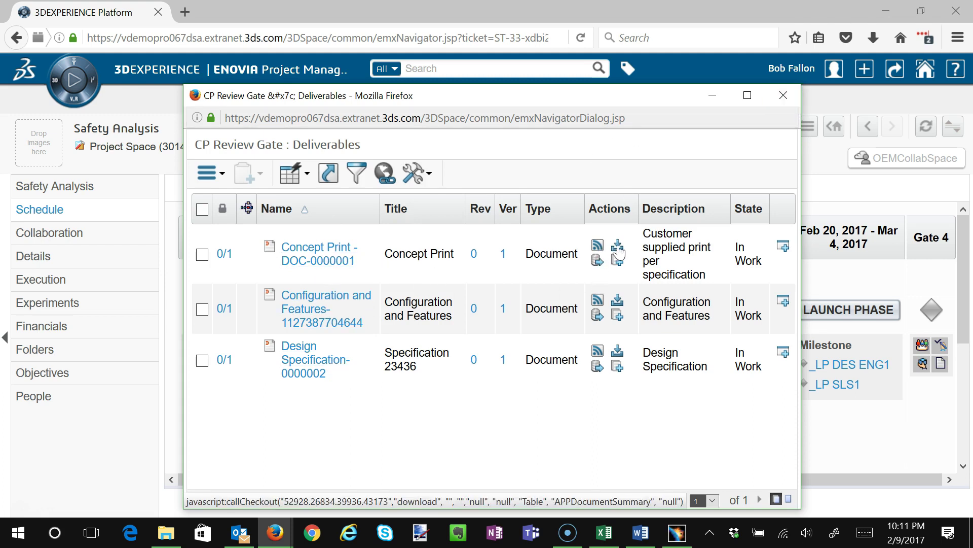
pyautogui.click(785, 98)
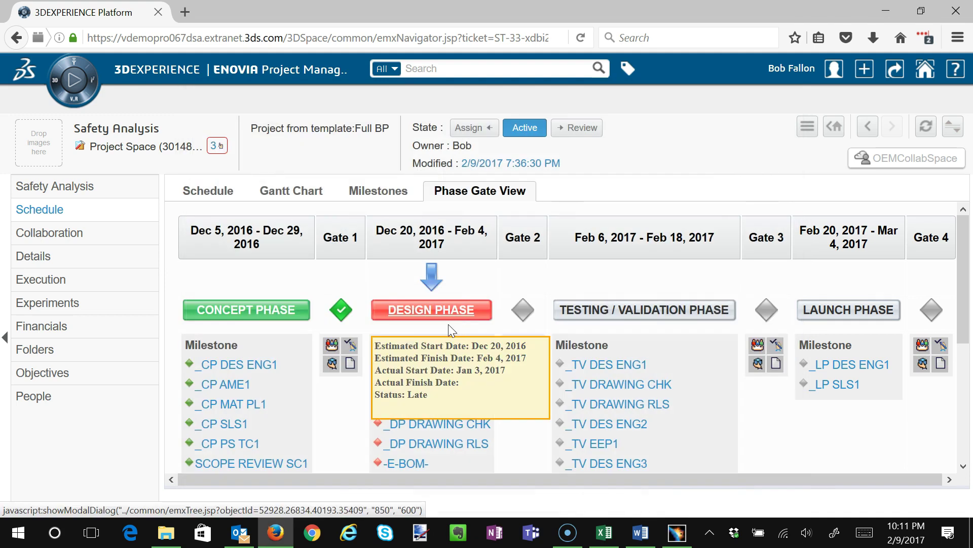
# Review Gate 1's decisions with a widened Description column, view the files attached to DEC-000002, and close the window
pyautogui.click(350, 346)
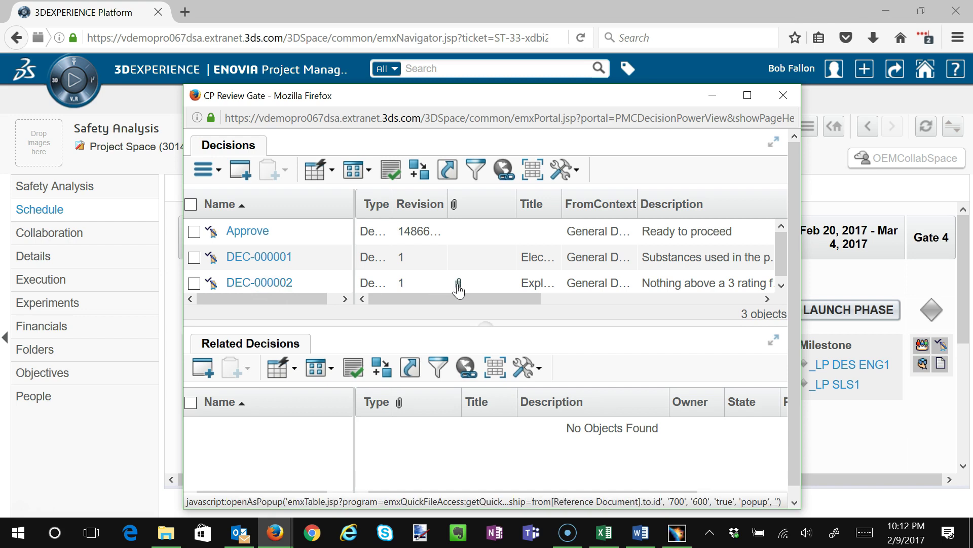
pyautogui.moveTo(523, 303); pyautogui.dragTo(570, 300)
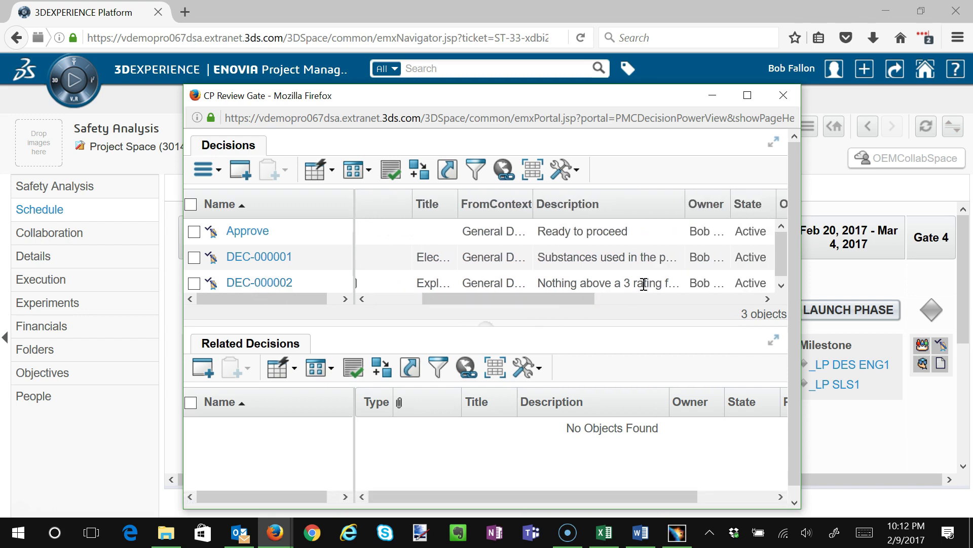
pyautogui.moveTo(698, 213); pyautogui.dragTo(775, 213)
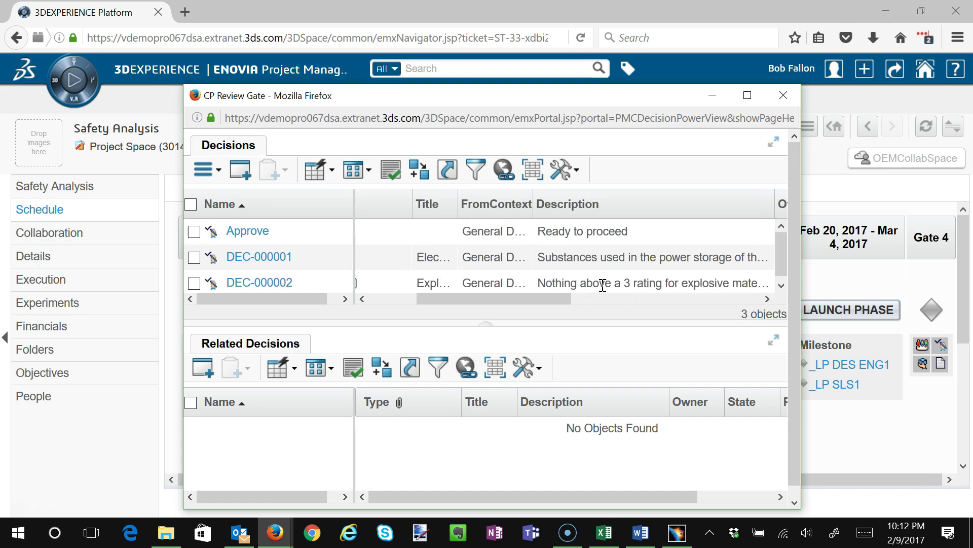
pyautogui.moveTo(561, 299); pyautogui.dragTo(457, 297)
pyautogui.click(418, 284)
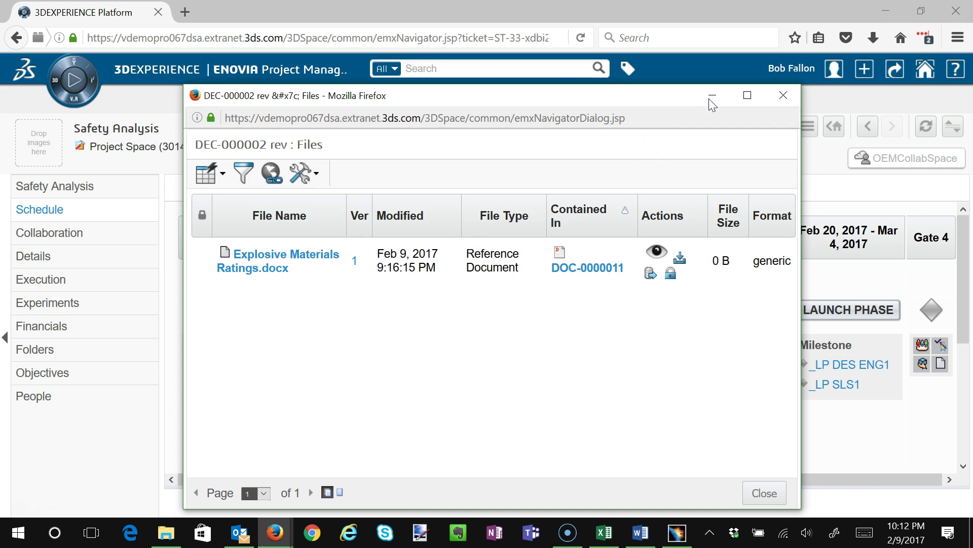
pyautogui.click(784, 97)
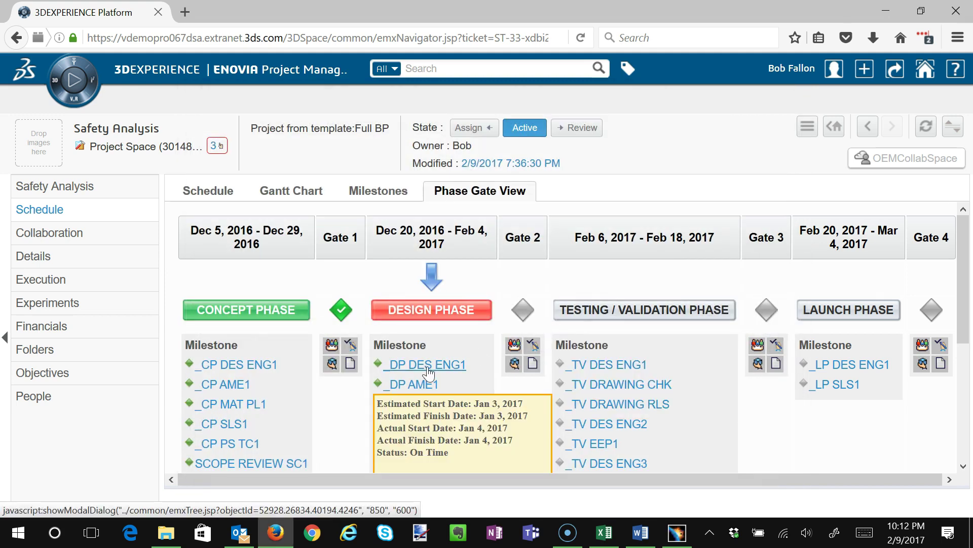
# Review the Gate 1 and Gate 2 checklists with their items expanded, and close the checklist windows
pyautogui.click(353, 369)
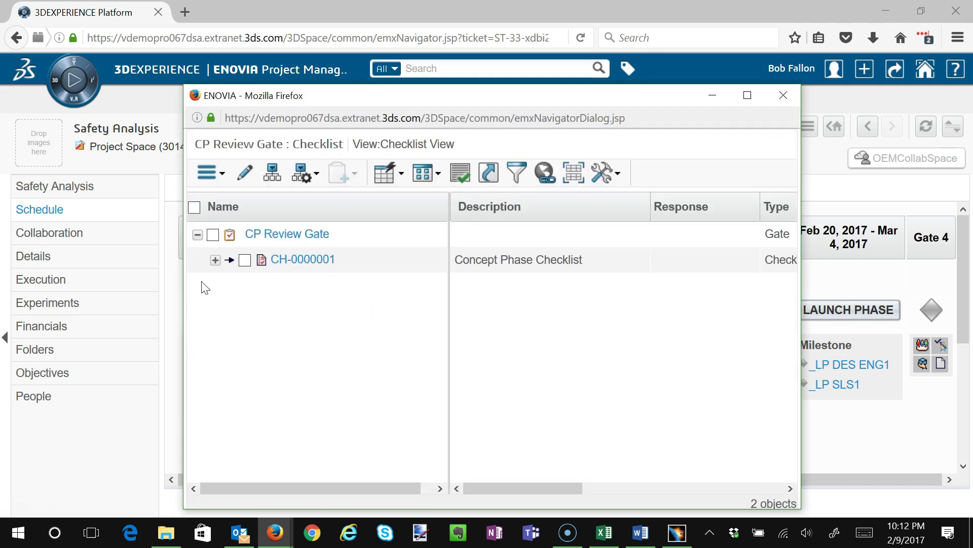
pyautogui.click(215, 260)
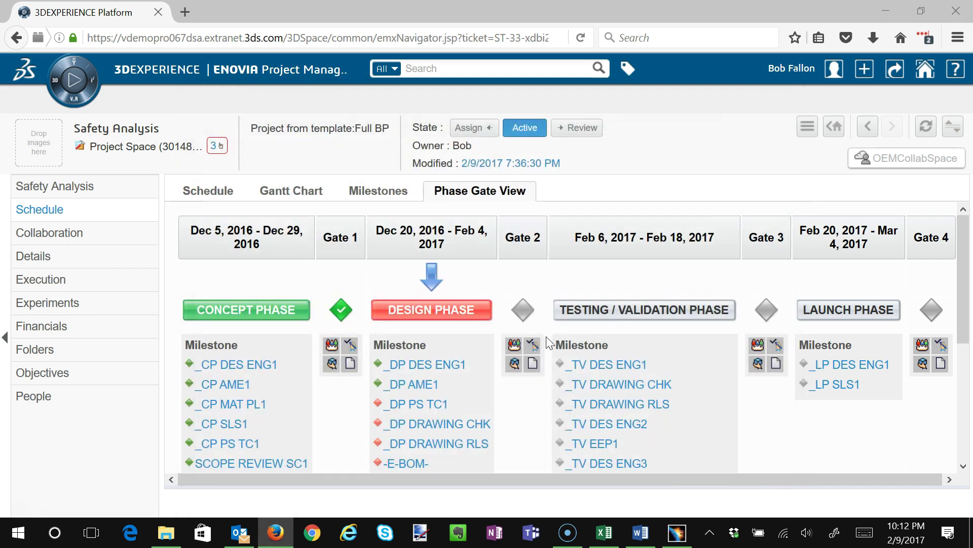
pyautogui.click(532, 364)
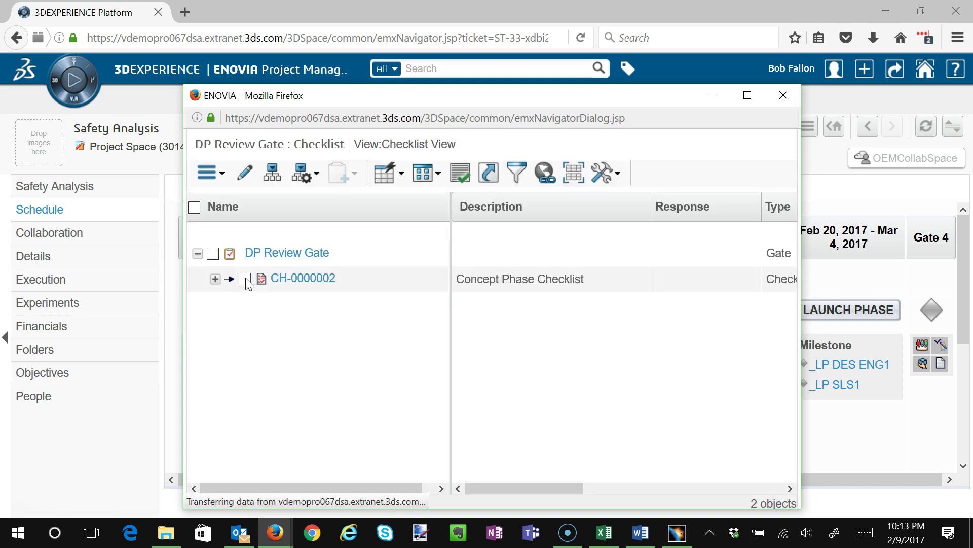
pyautogui.click(215, 260)
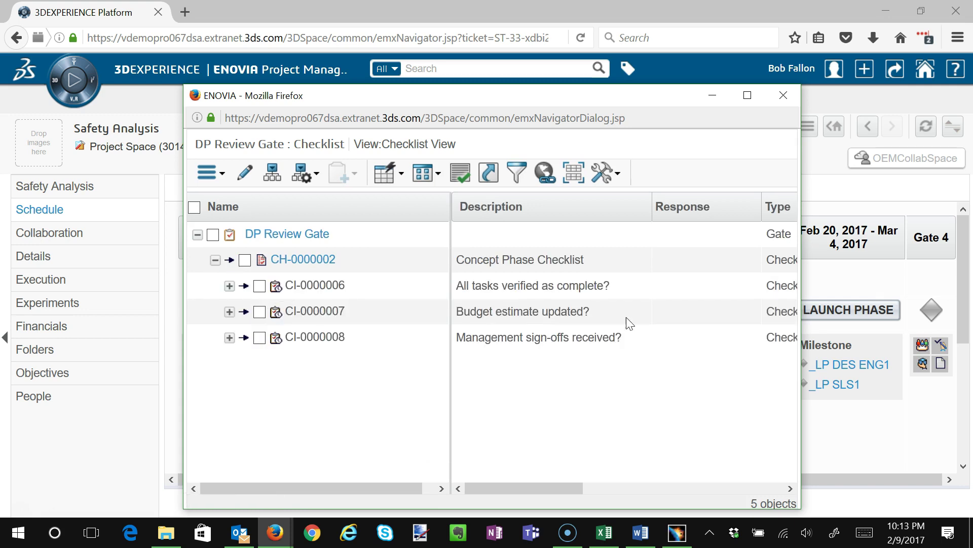
pyautogui.moveTo(581, 488); pyautogui.dragTo(672, 486)
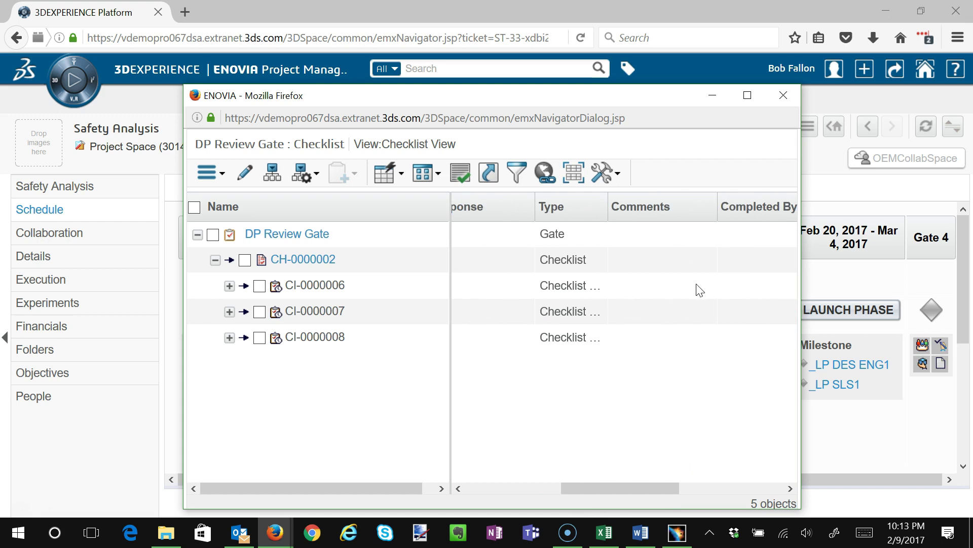
pyautogui.click(786, 97)
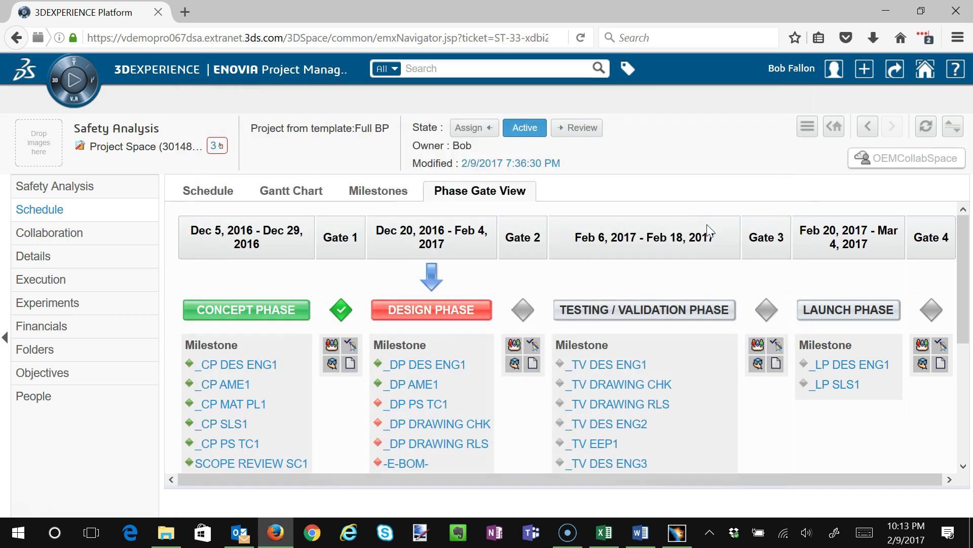
# Review Gate 2's deliverables, close its window, and open the Design Phase's task list maximized to examine the tasks' deliverables
pyautogui.click(523, 310)
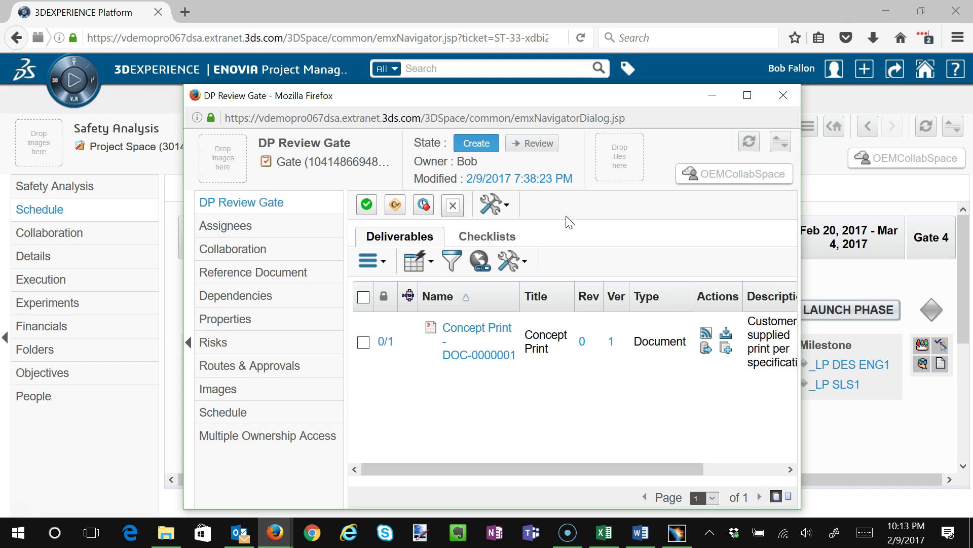
pyautogui.click(784, 95)
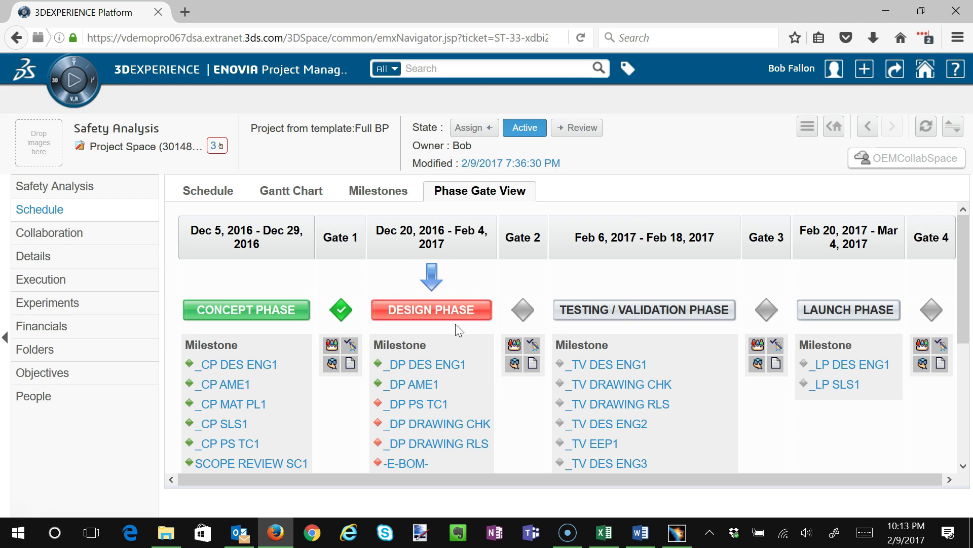
pyautogui.click(426, 320)
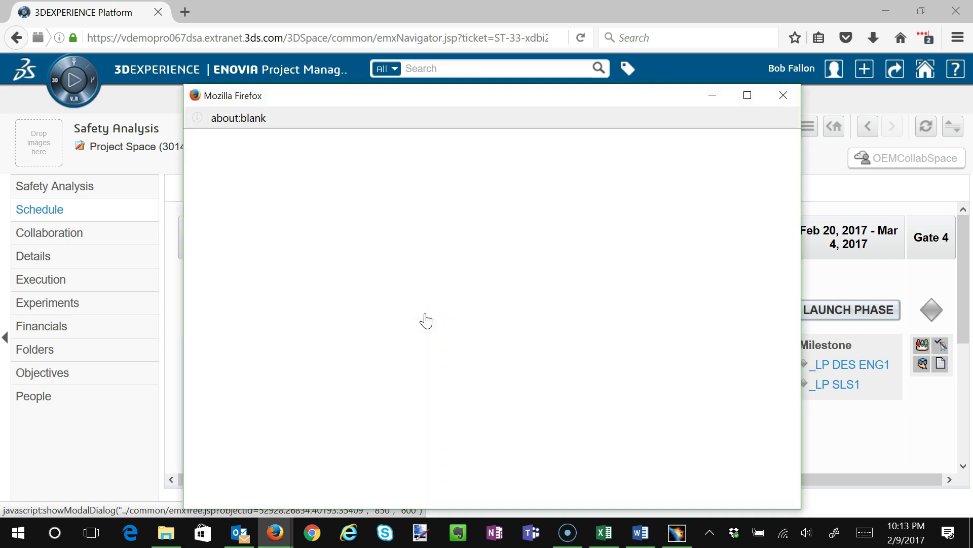
pyautogui.doubleClick(373, 104)
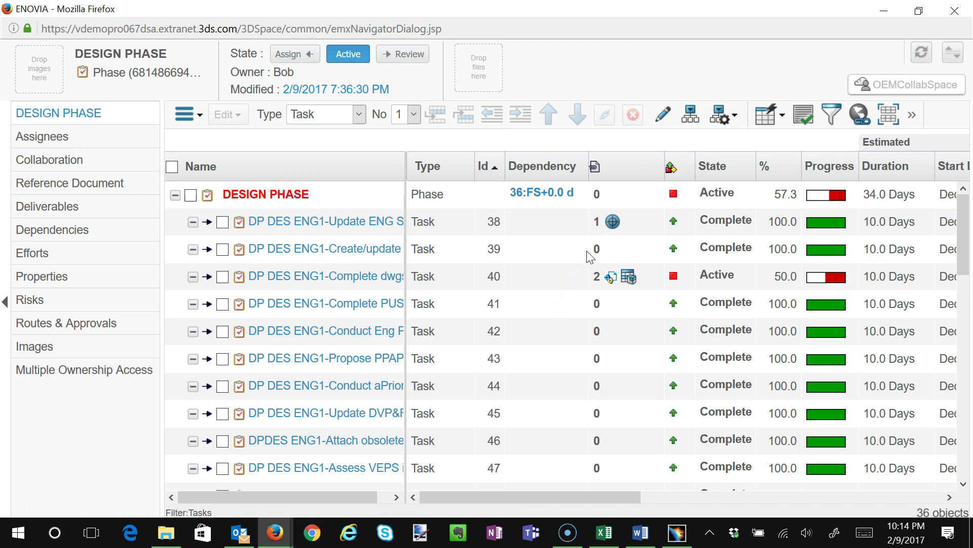
pyautogui.moveTo(613, 226)
pyautogui.moveTo(613, 286)
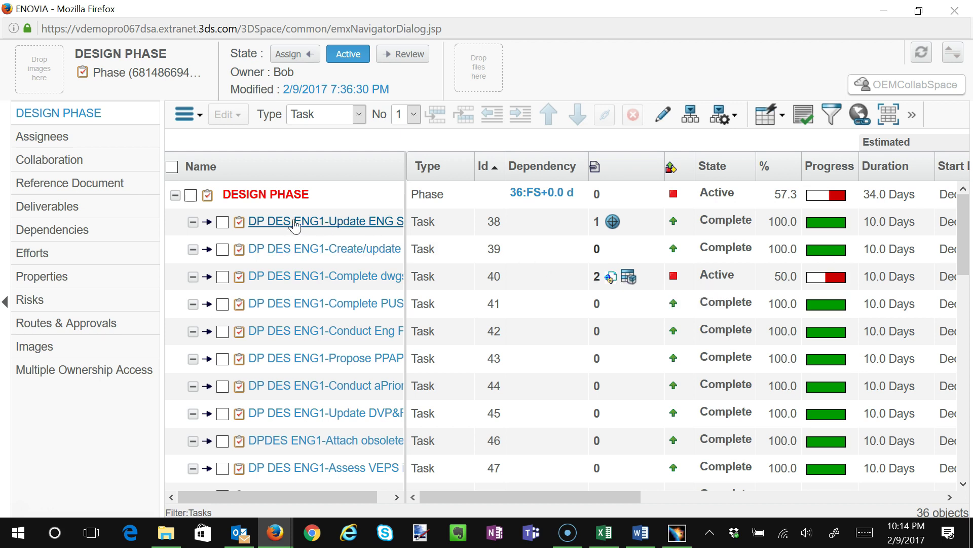
# Open the deliverables of the task DP DES ENG1-Update ENG Scope as needed, view the Wi-Fi Bluetooth requirement's structure, and close the window
pyautogui.click(269, 223)
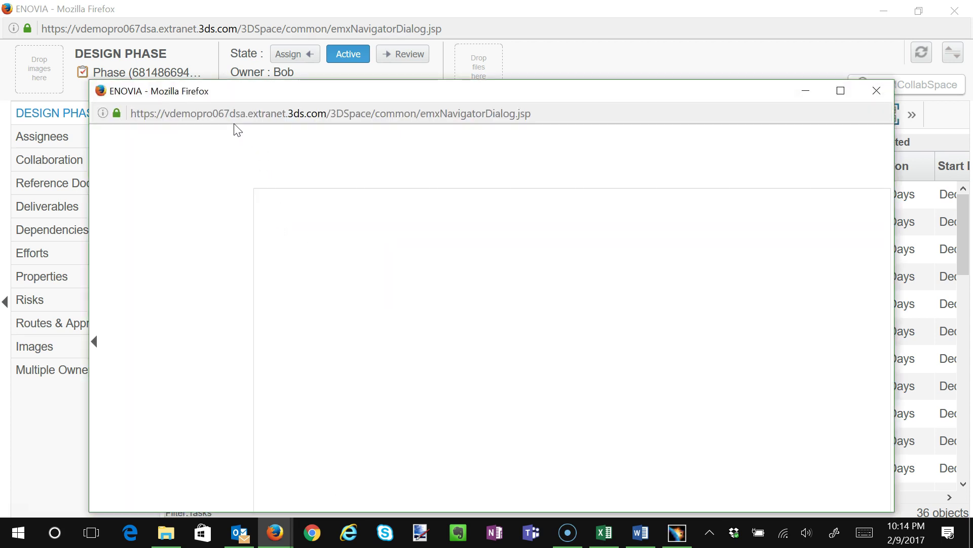
pyautogui.click(141, 306)
pyautogui.doubleClick(283, 94)
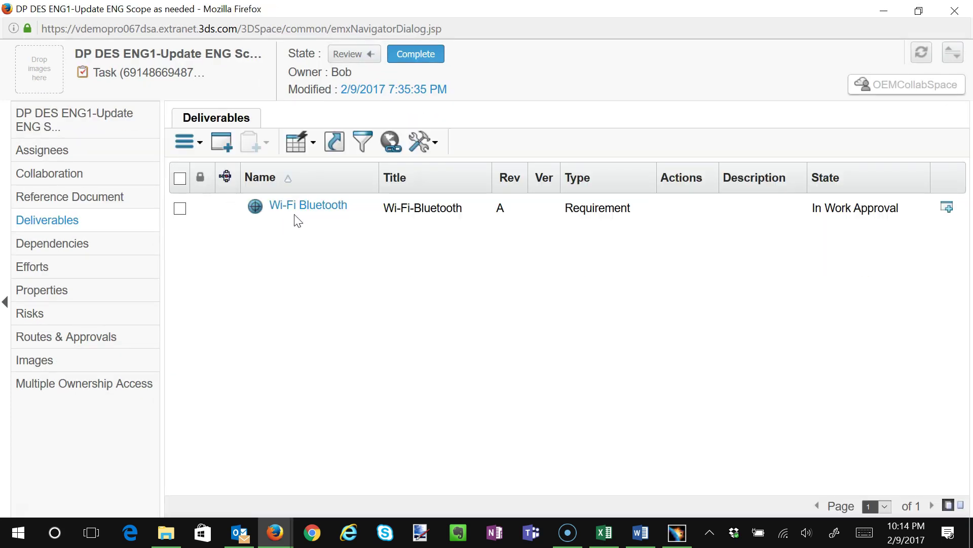
pyautogui.click(309, 206)
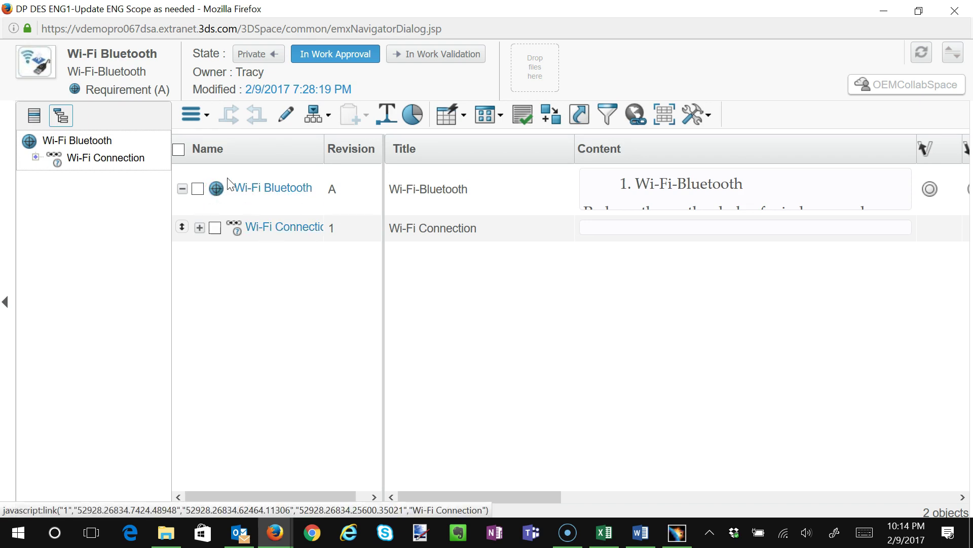
pyautogui.click(954, 11)
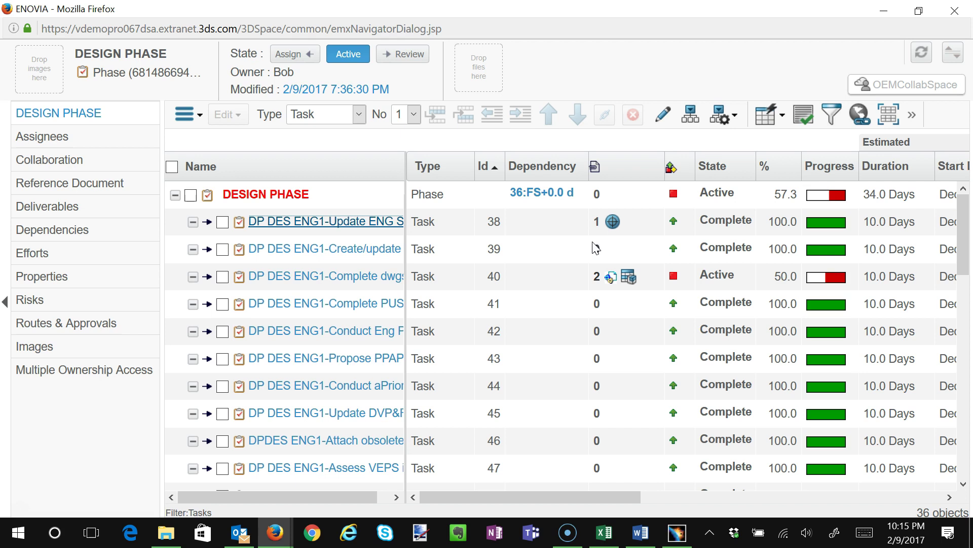
# Open the _Tandem_Set.CATProduct deliverable of task 40 in CATIA, inspect the axle assembly from another angle, and minimize CATIA
pyautogui.click(610, 276)
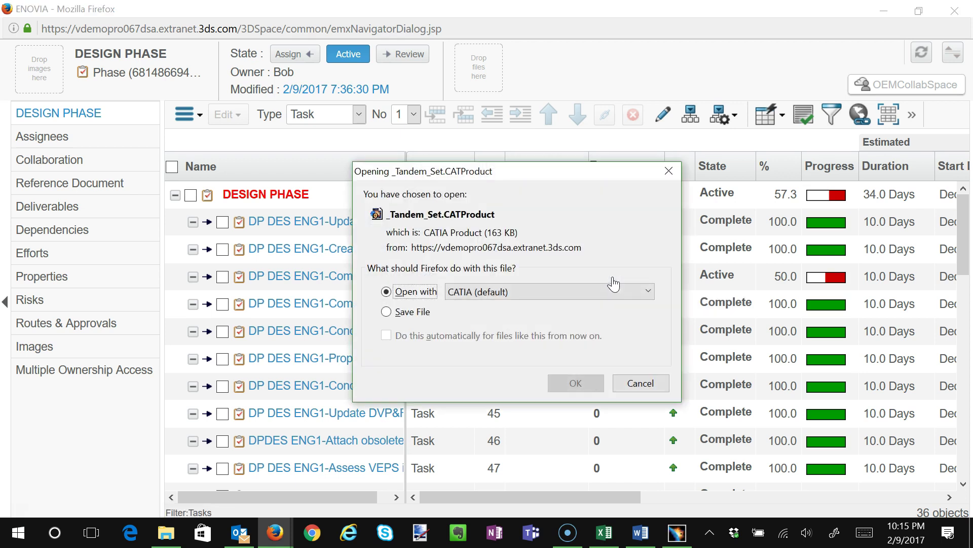
pyautogui.click(575, 382)
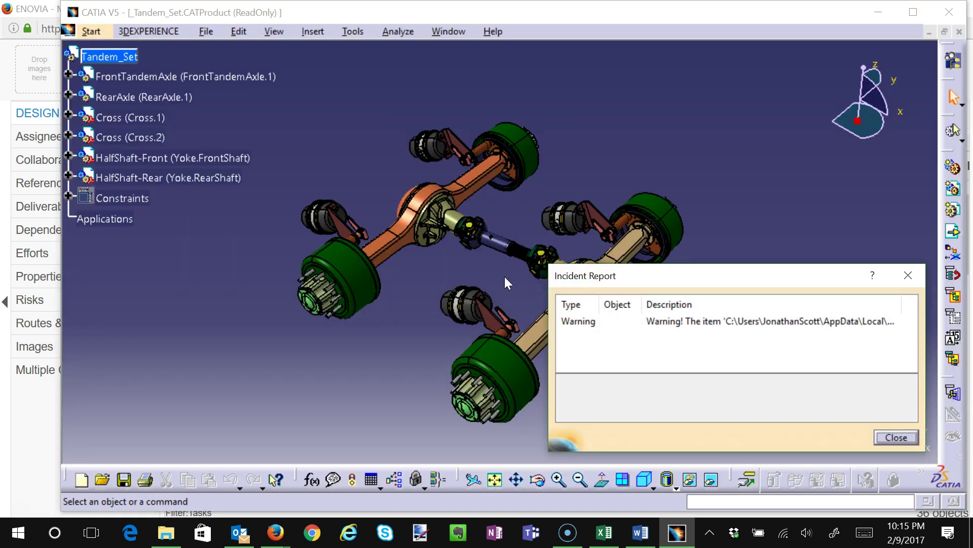
pyautogui.click(895, 437)
pyautogui.moveTo(669, 250); pyautogui.dragTo(610, 303, button='middle')
pyautogui.click(610, 303)
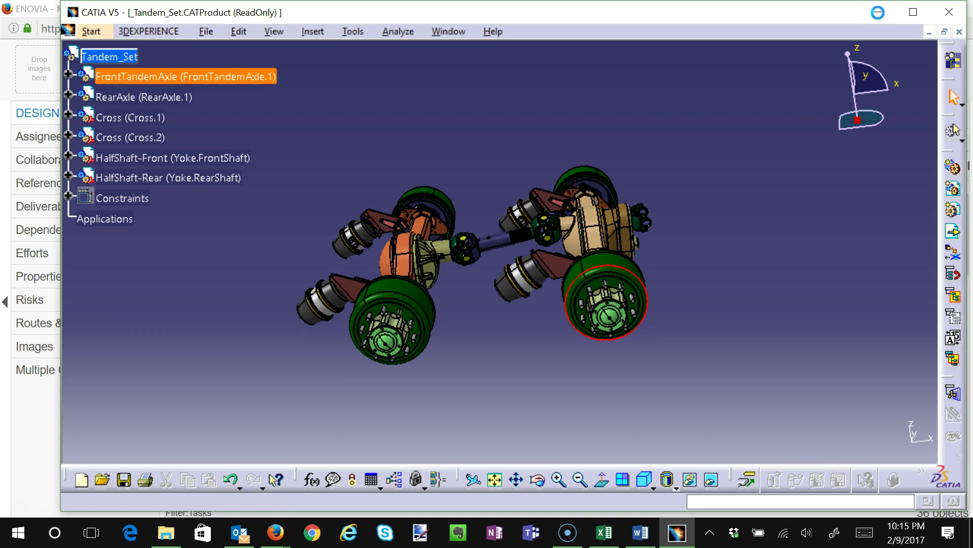
pyautogui.click(878, 12)
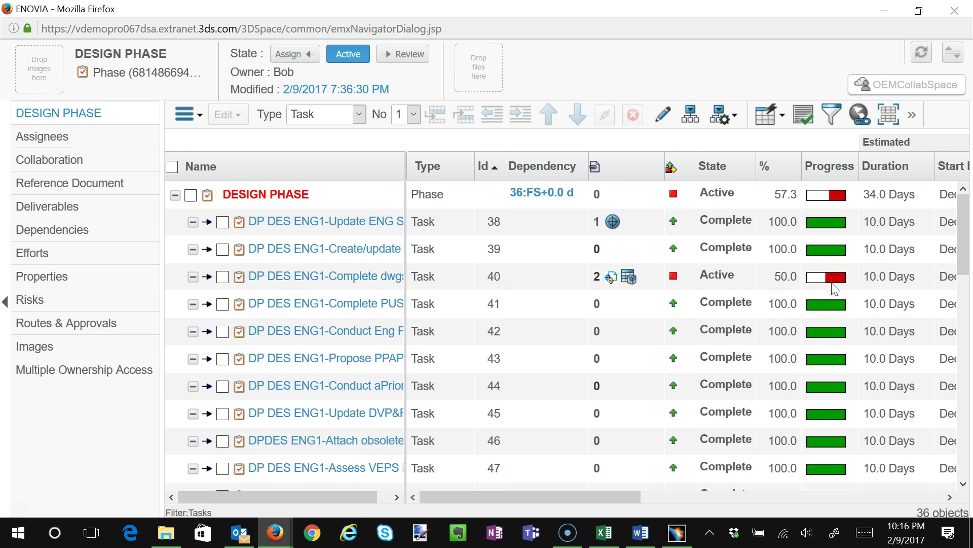
# Check task 40's progress, close the Design Phase window, and view the Testing / Validation Phase's estimated and actual dates
pyautogui.moveTo(805, 290)
pyautogui.click(954, 11)
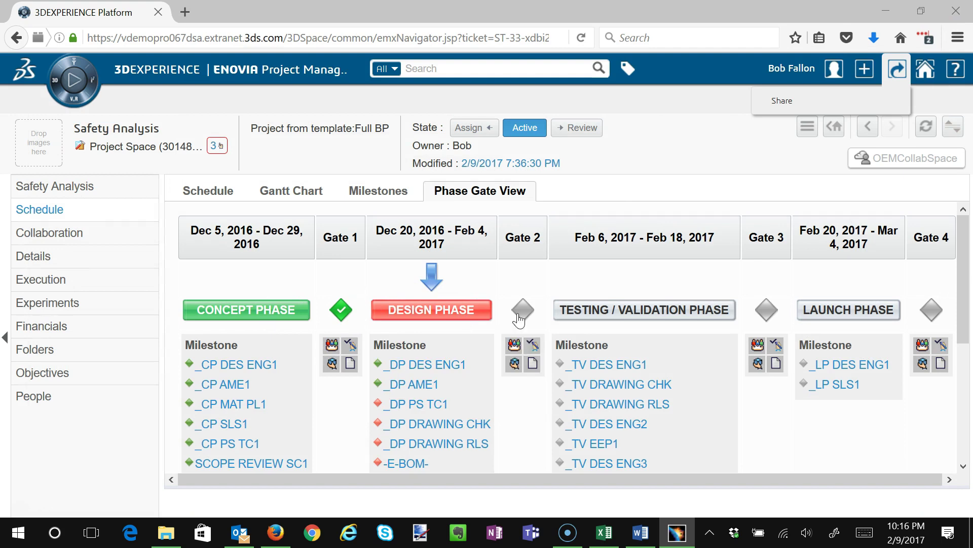
pyautogui.moveTo(687, 308)
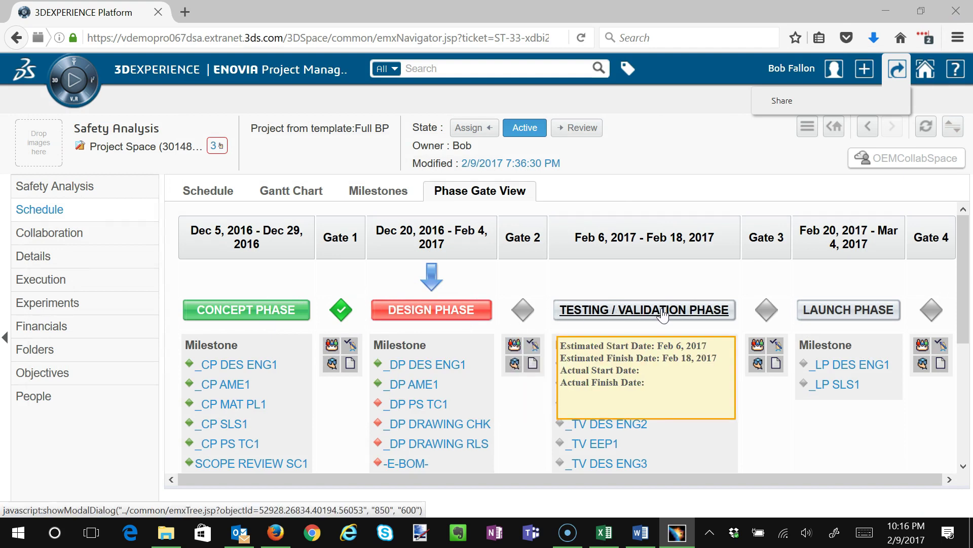